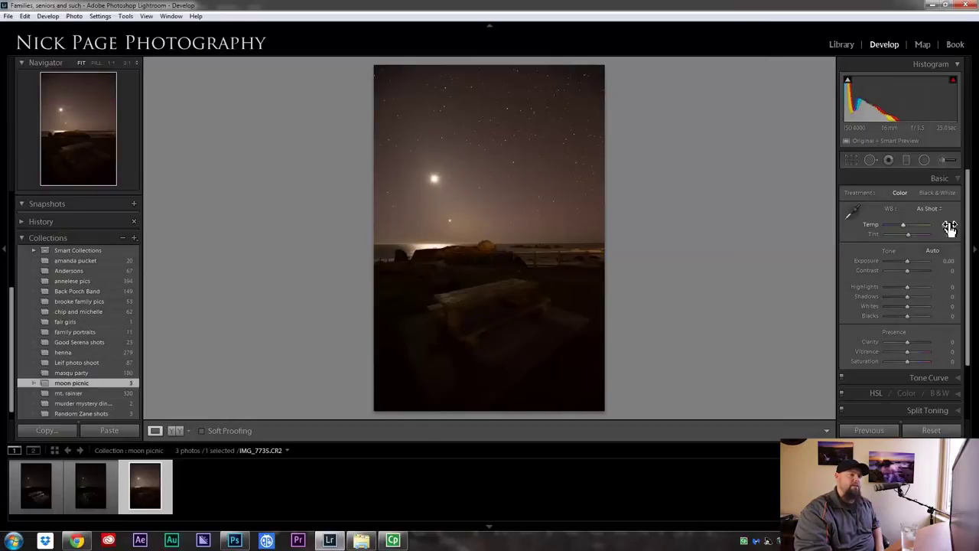
Cool the moon photo to Temp 4650 and pull its Blacks down to about -29.
mouse_move(949, 227)
left_mouse_down()
mouse_move(938, 225)
mouse_move(955, 232)
mouse_move(947, 227)
left_mouse_up()
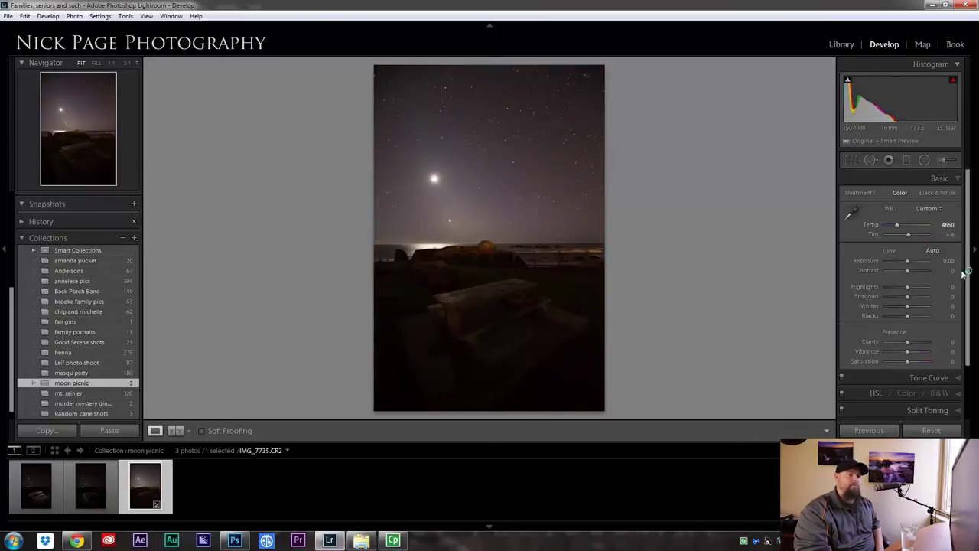
left_click_drag(908, 315, 923, 297)
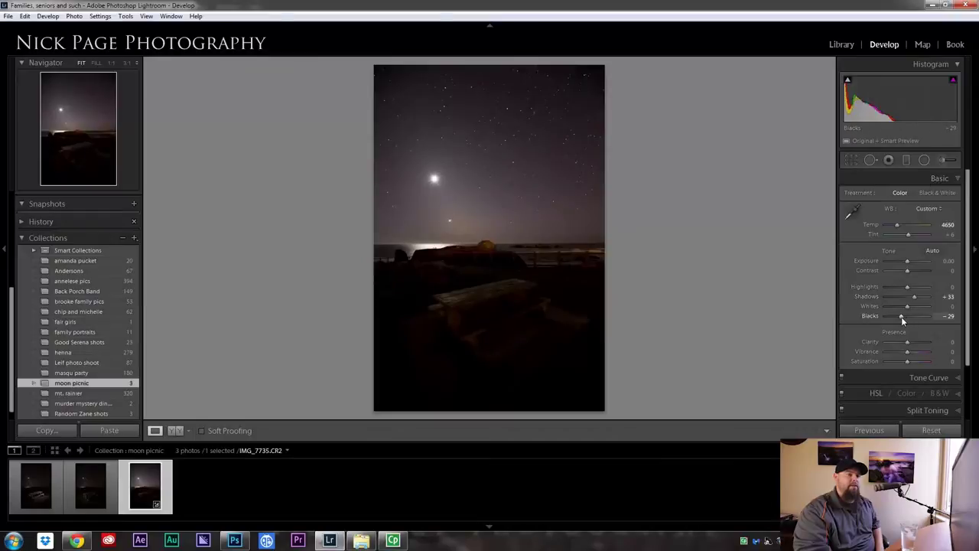
Paint an Adjustment Brush area with Clarity 47, Sharpness 17, Shadows 82 and Highlights -6.
left_click(943, 160)
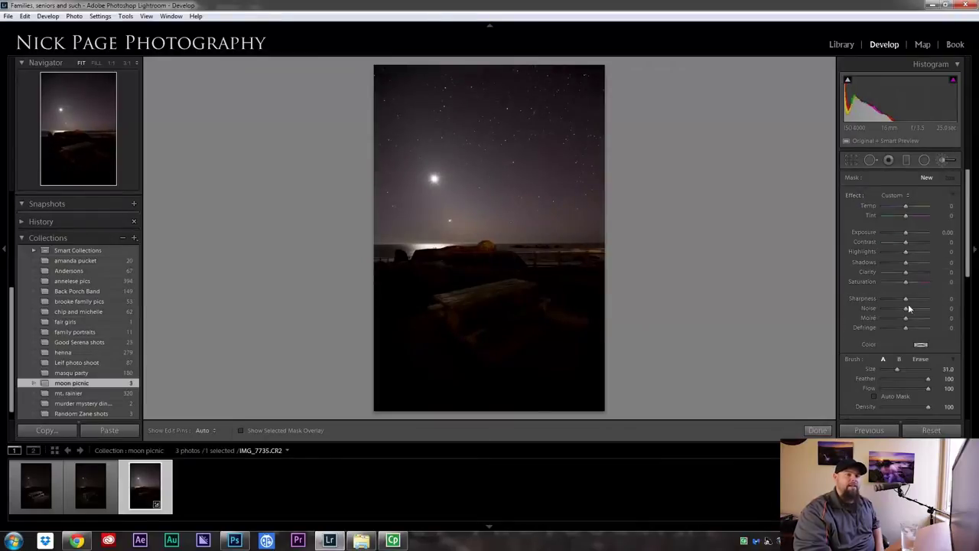
left_click_drag(909, 303, 923, 265)
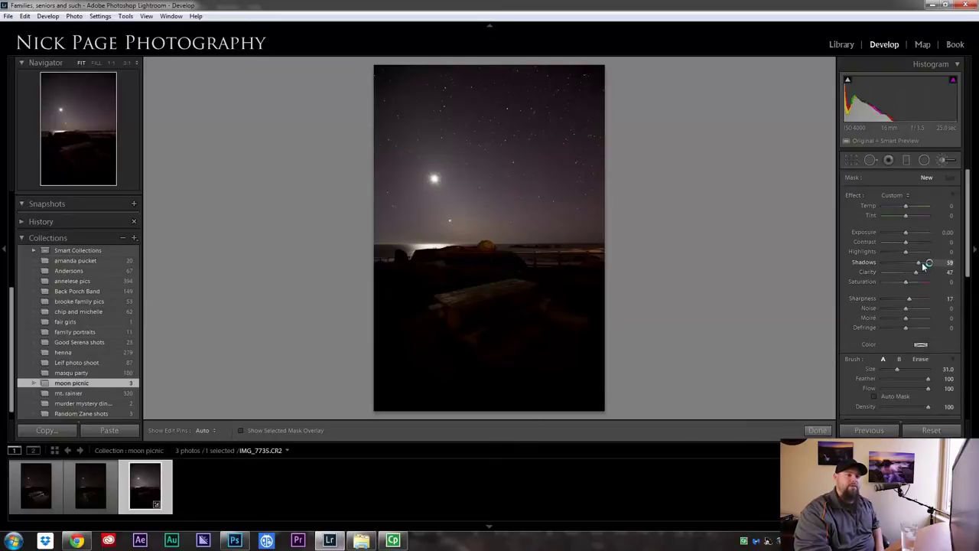
key("bracketright")
key("h")
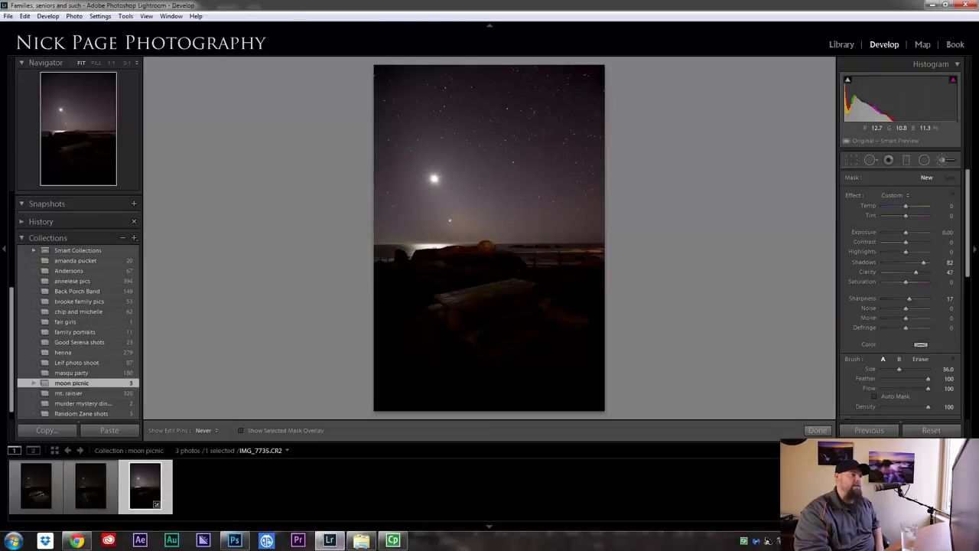
key("h")
left_click_drag(912, 251, 907, 233)
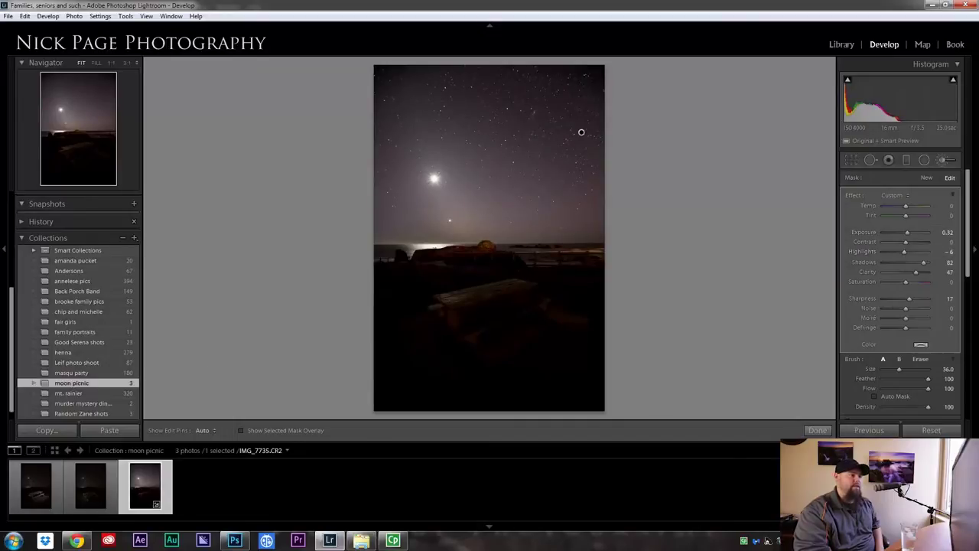
Select the bench photo IMG_7732 in the filmstrip.
left_click(100, 498)
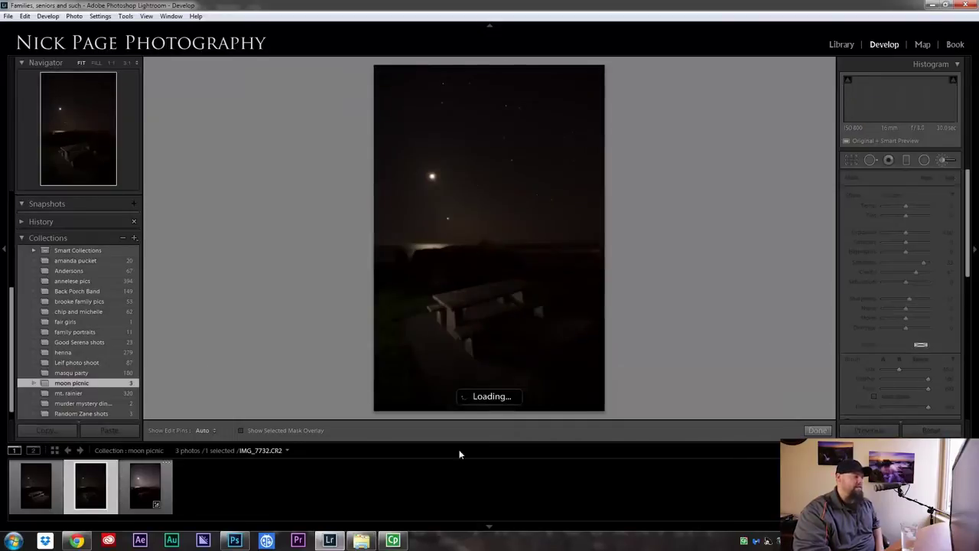
left_click(145, 485)
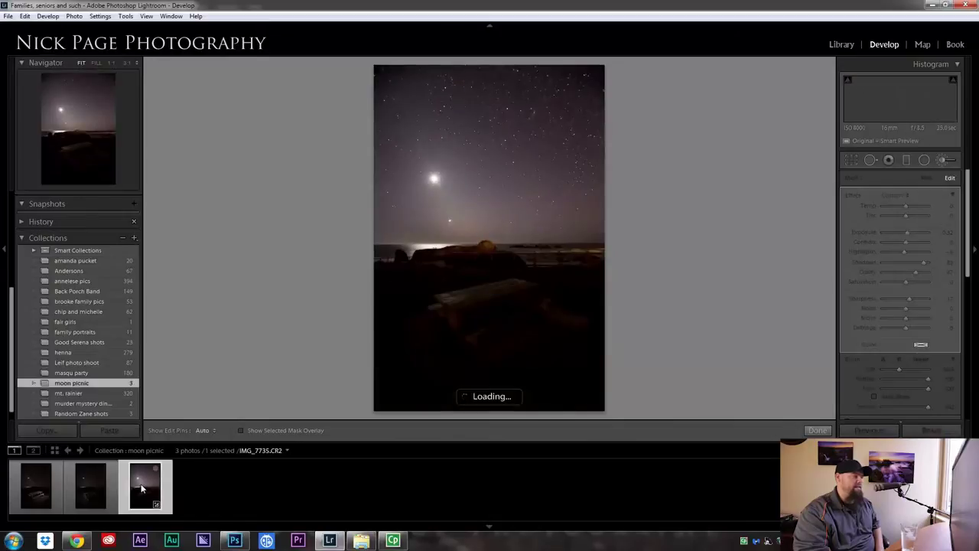
left_click(97, 485)
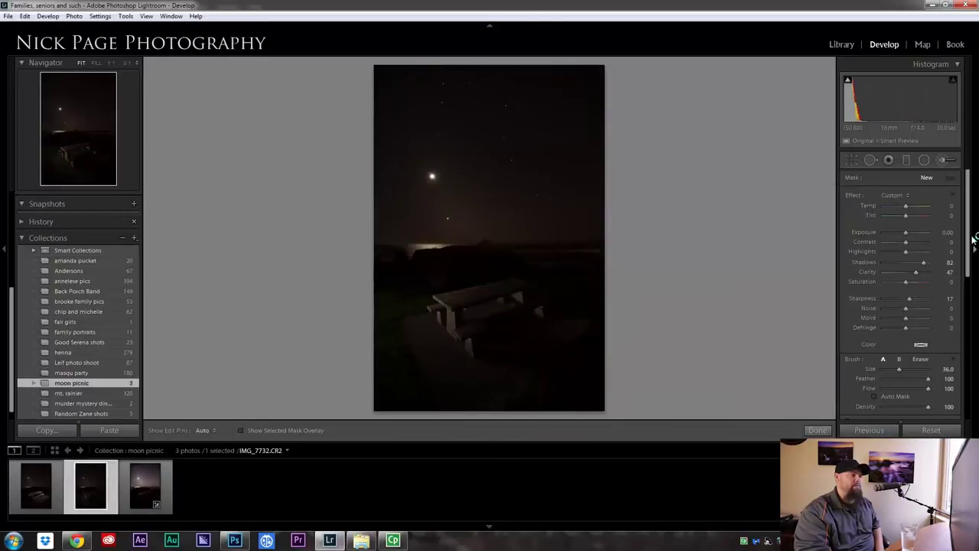
Leave the brush and set IMG_7732's Temp to 4100, Shadows to +12 and Exposure to +0.24.
left_click(951, 160)
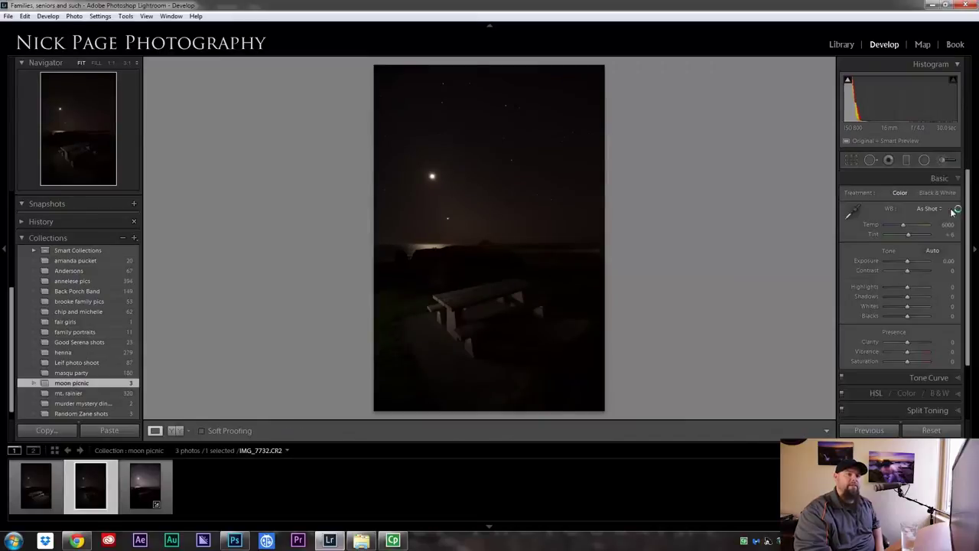
left_click(949, 225)
type("4700")
key("Return")
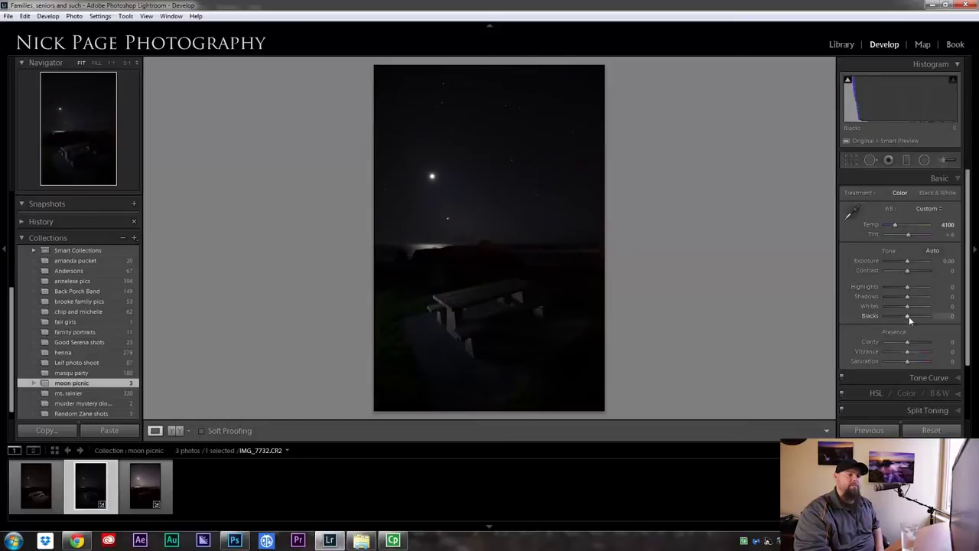
left_click_drag(909, 299, 909, 315)
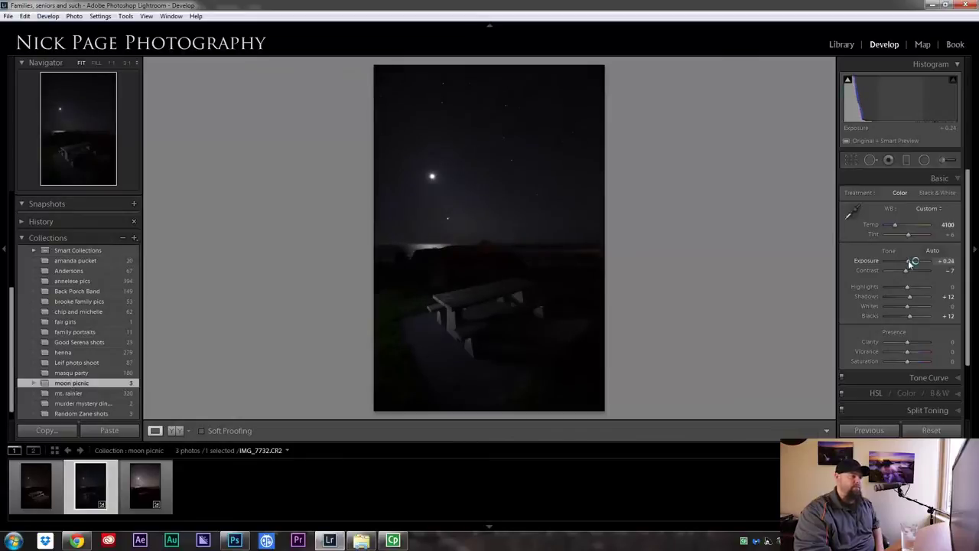
left_click_drag(911, 262, 913, 262)
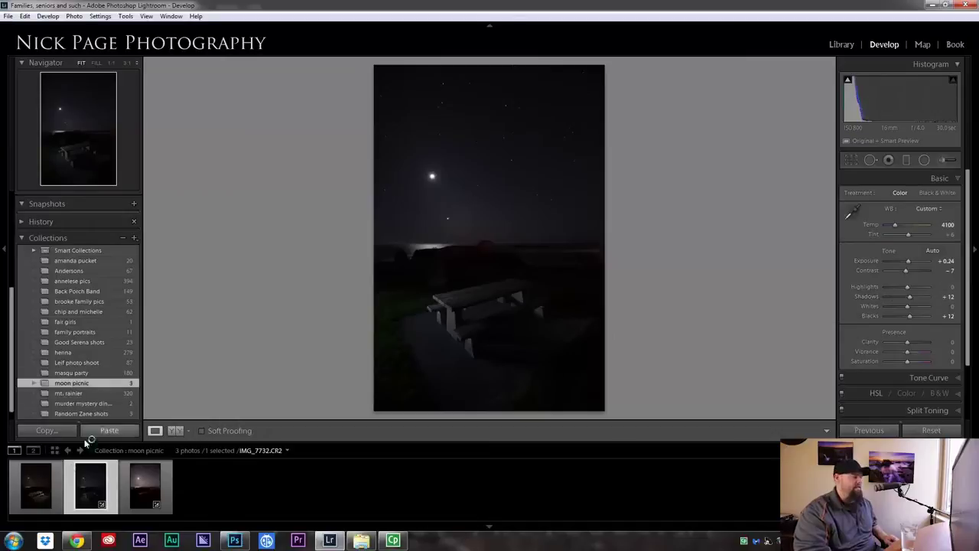
Sync IMG_7732's White Balance and Basic Tone settings onto IMG_7731.
left_click(38, 484, "ctrl")
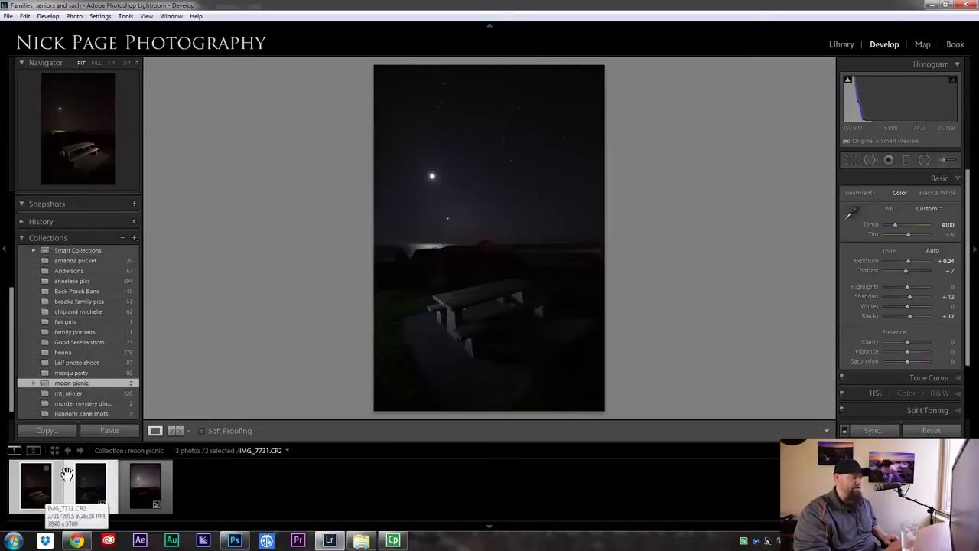
left_click(873, 430)
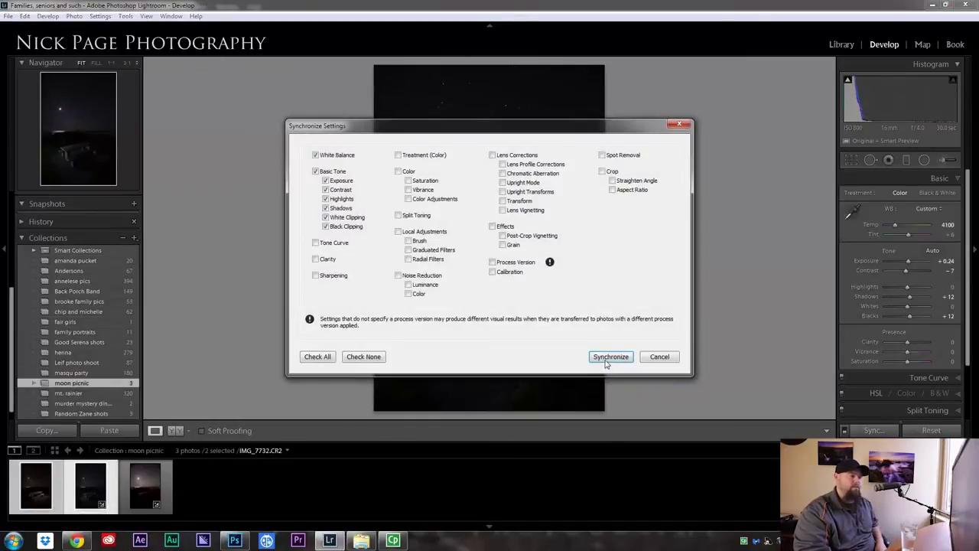
left_click(609, 358)
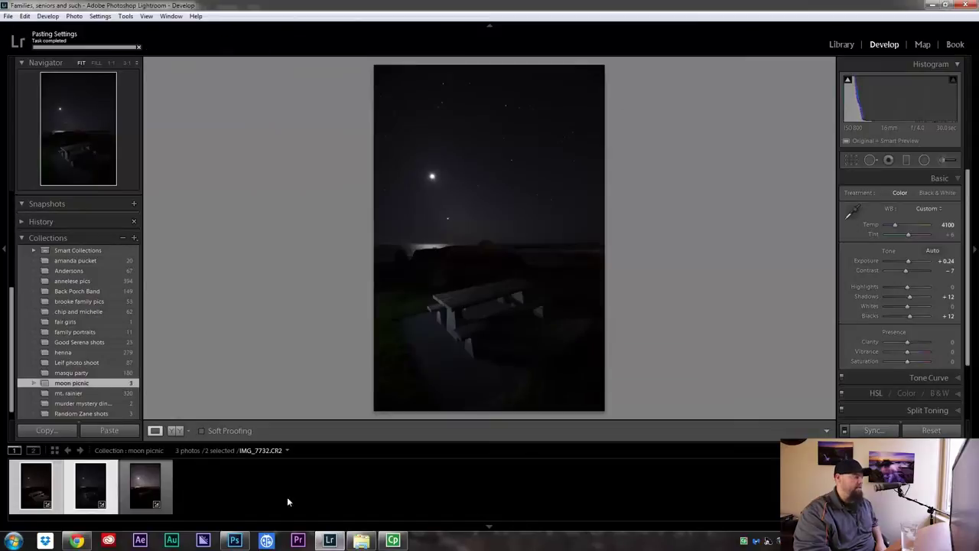
Review each photo in the filmstrip, ending on the starry moon shot.
left_click(161, 490)
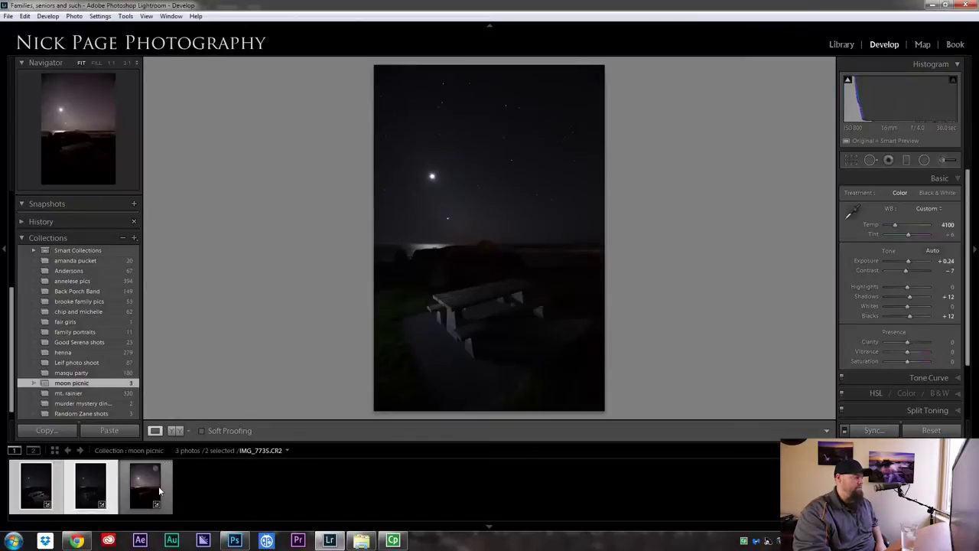
left_click(30, 490)
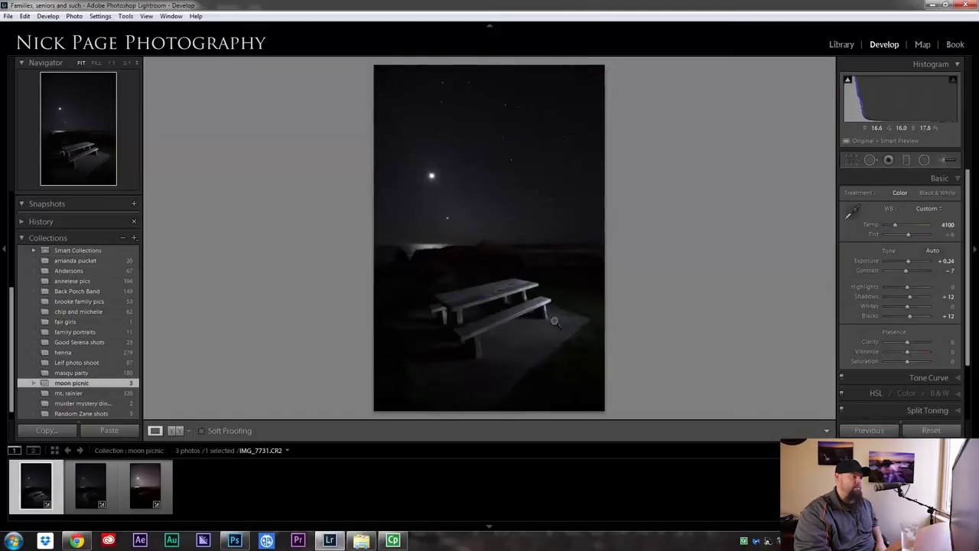
left_click(90, 486)
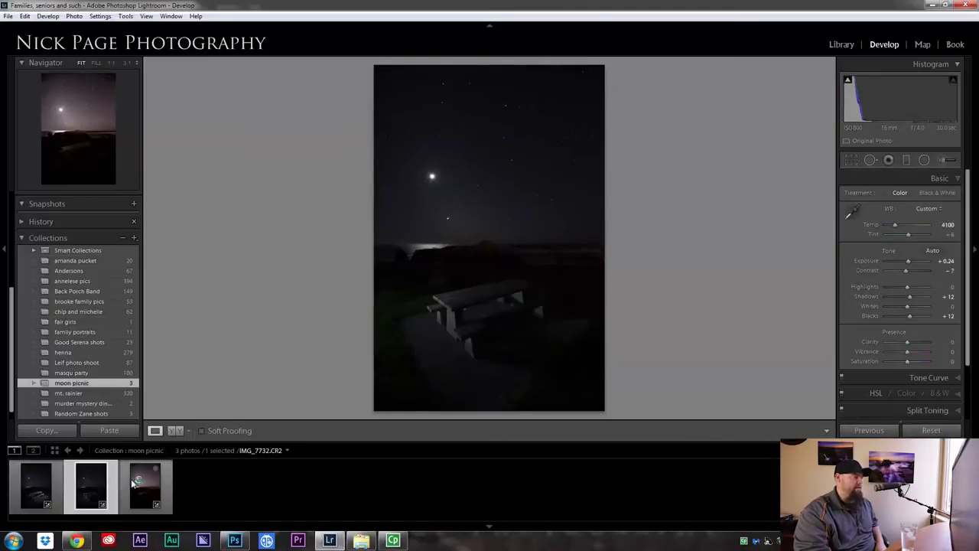
left_click(147, 487)
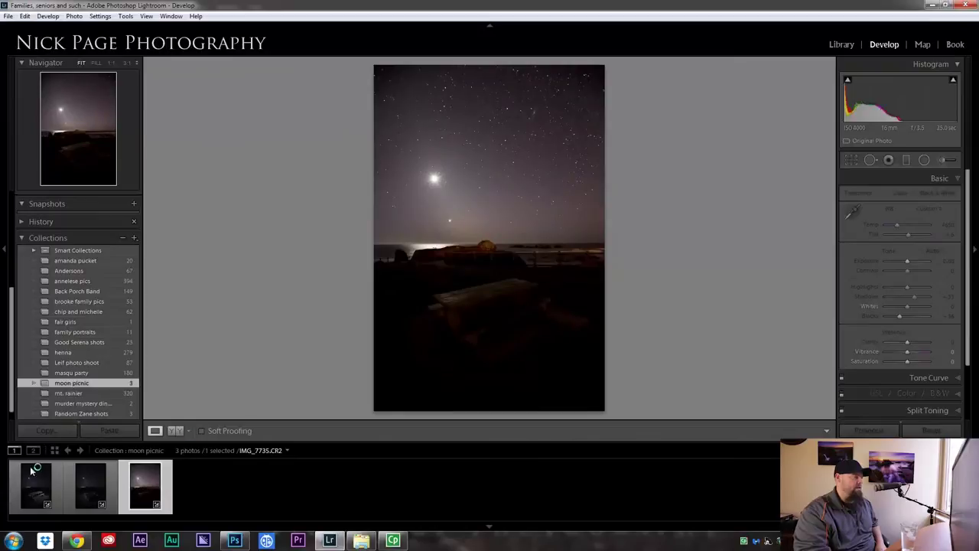
Open IMG_7731, IMG_7732 and IMG_7735 as layers in one Photoshop document.
left_click(35, 492)
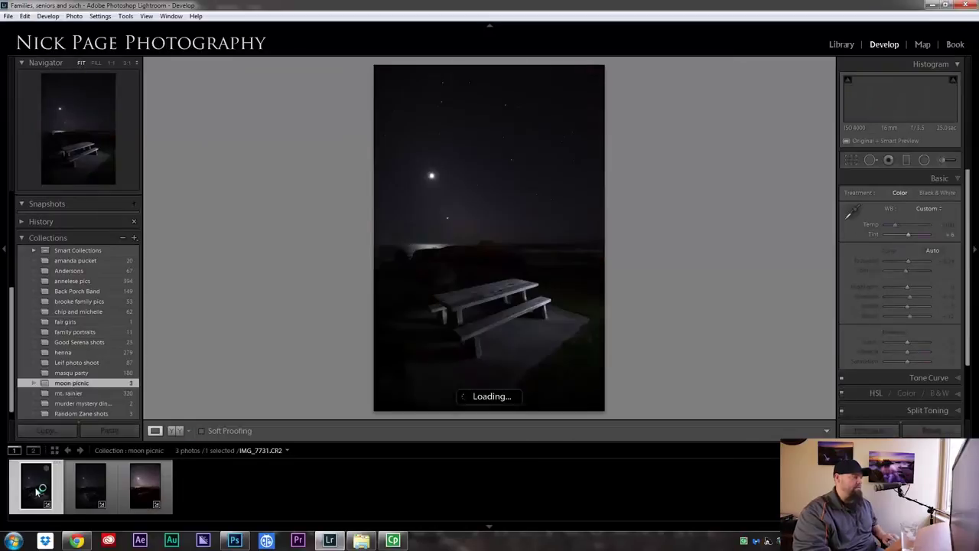
right_click(152, 486)
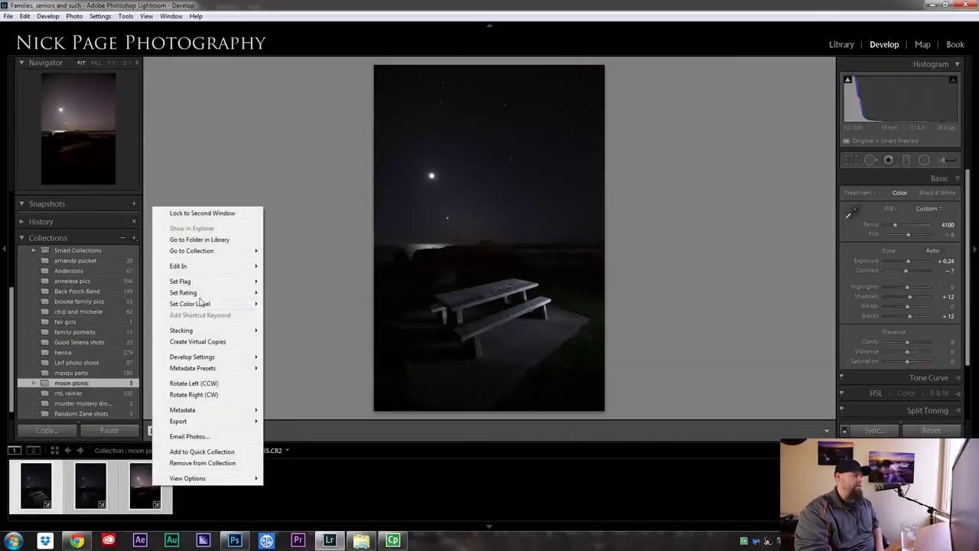
mouse_move(205, 269)
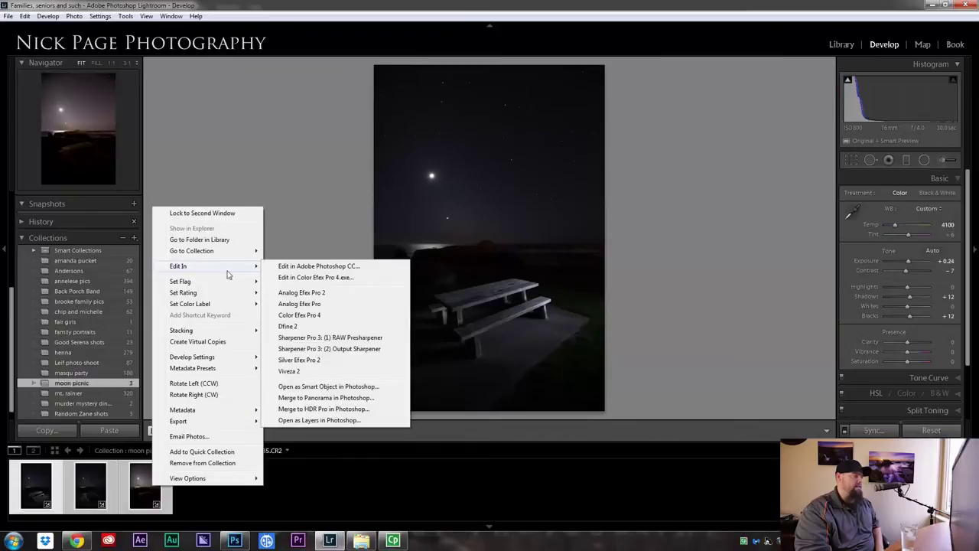
left_click(329, 421)
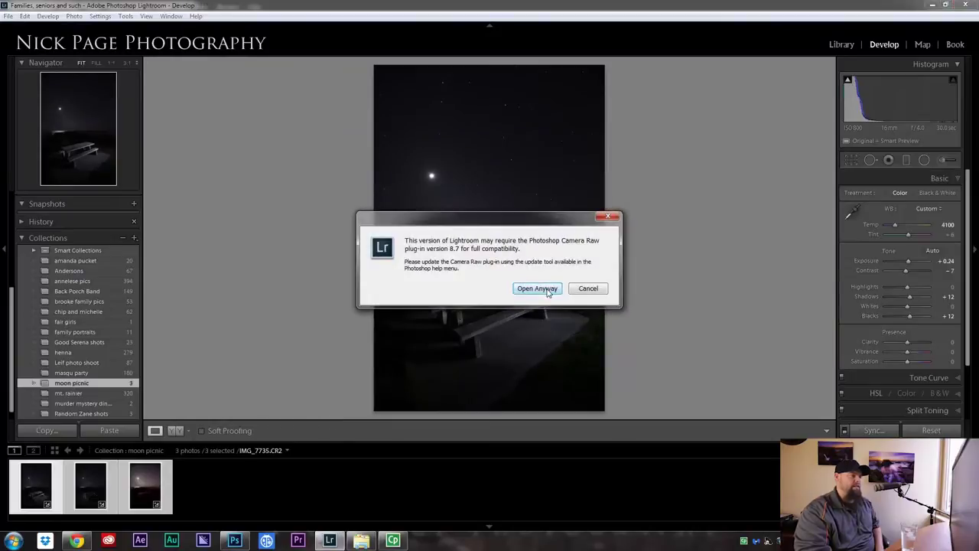
left_click(538, 289)
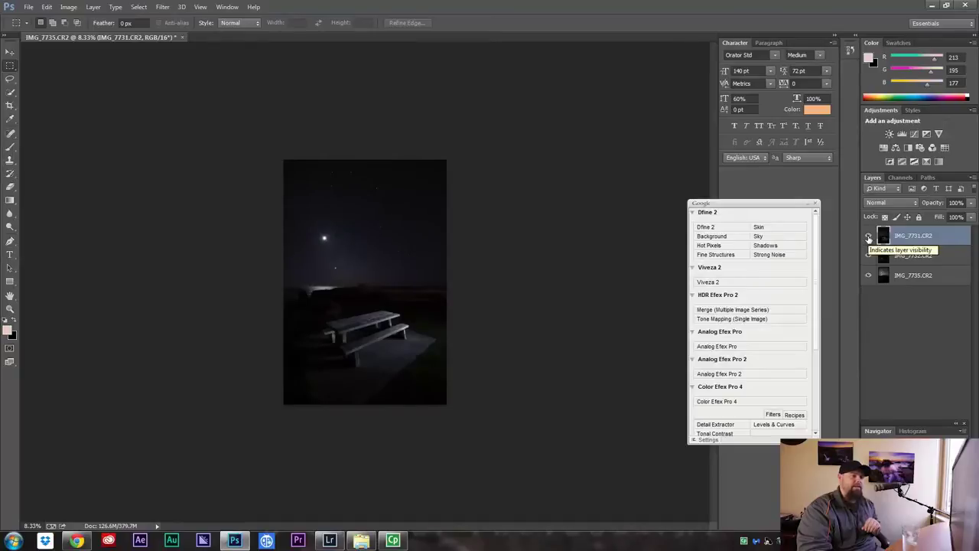
Compare layer visibility and leave the top IMG_7731.CR2 layer hidden.
left_click(869, 237)
left_click(869, 256)
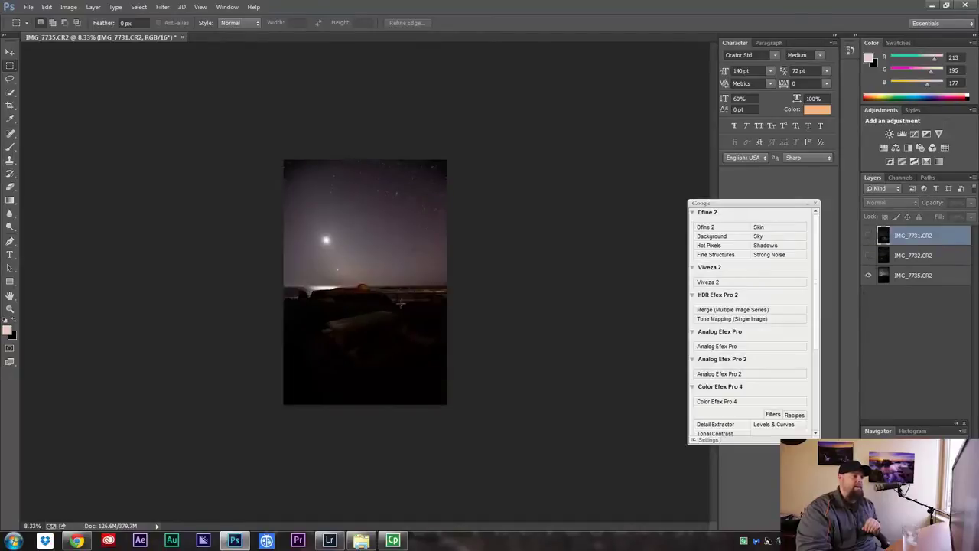
left_click(869, 256)
left_click(869, 237)
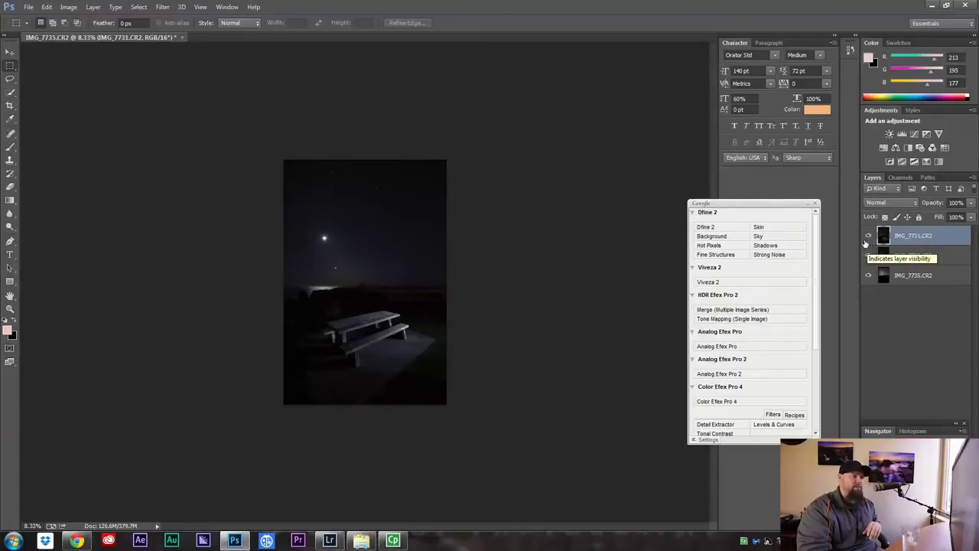
left_click(868, 237)
left_click(868, 237)
left_click(869, 238)
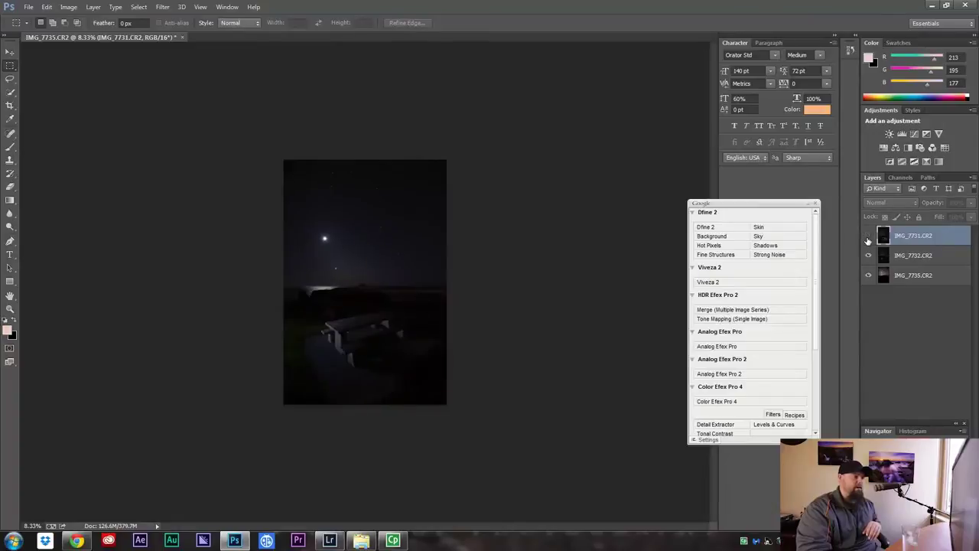
left_click(869, 237)
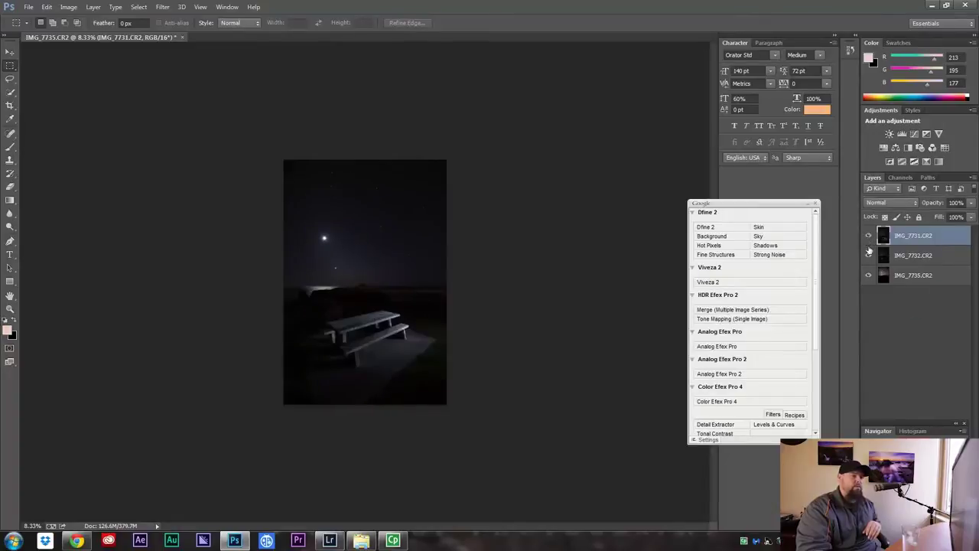
left_click(869, 238)
Select the IMG_7732.CR2 layer and bring up its blend mode list.
left_click(909, 291)
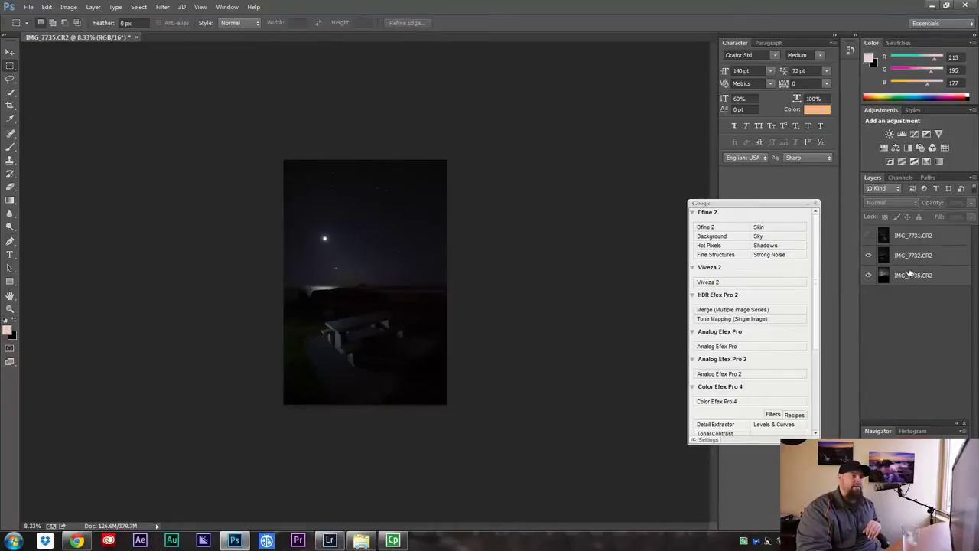
left_click(909, 256)
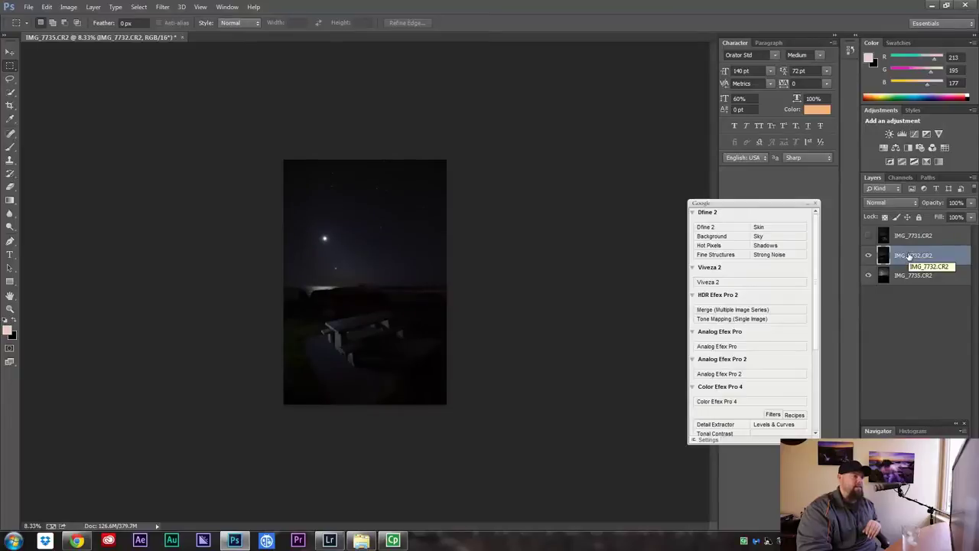
left_click(905, 208)
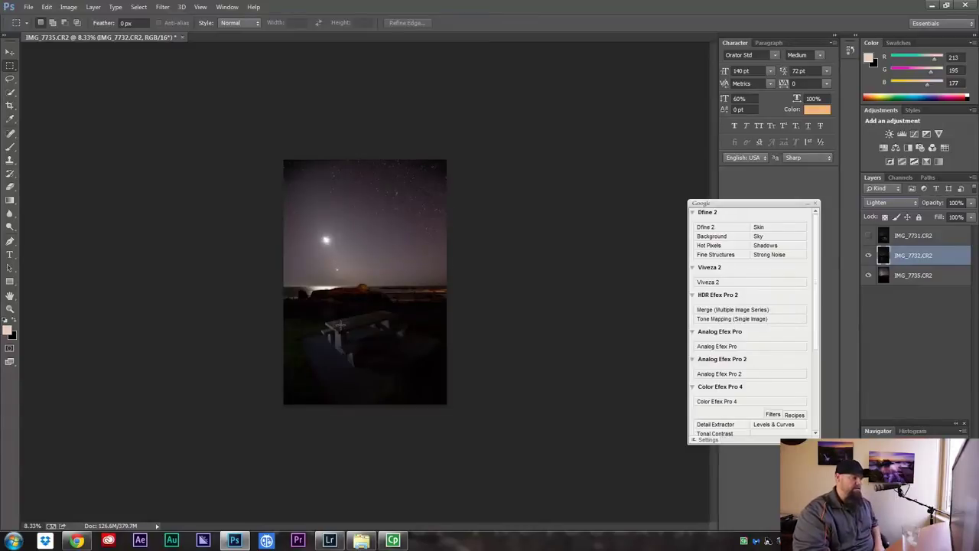
Zoom in on the IMG_7732.CR2 Lighten blend showing stars above the bench.
scroll(340, 325, "up", 3)
Inspect the composite up close with the Move tool, add a mask to IMG_7732.CR2, and zoom out.
scroll(339, 325, "up", 1)
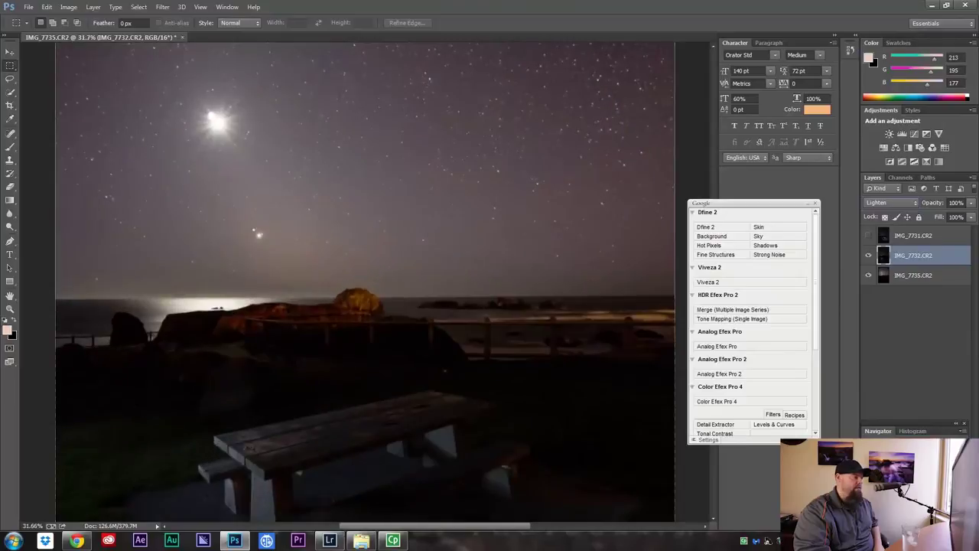
left_click(10, 52)
scroll(380, 385, "down", 5)
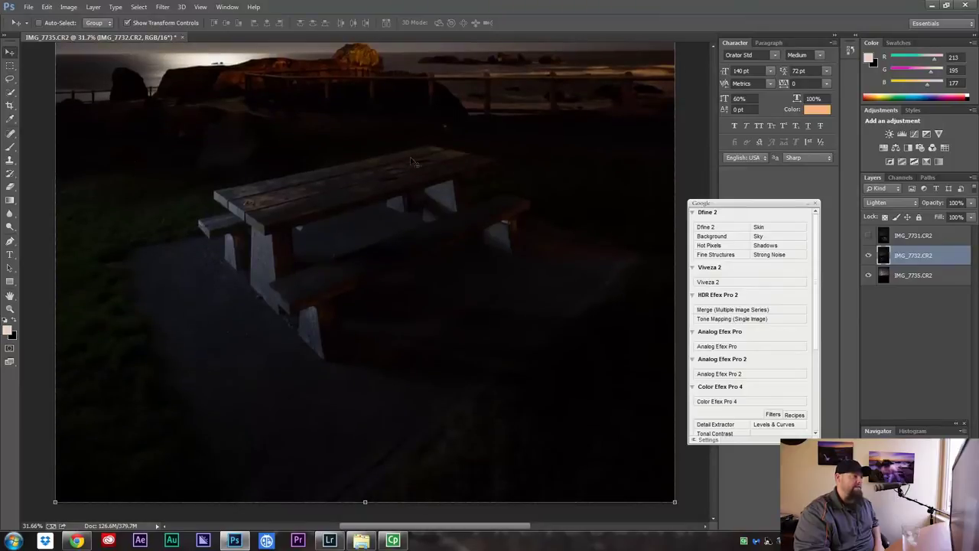
scroll(404, 241, "up", 2)
scroll(404, 239, "up", 5)
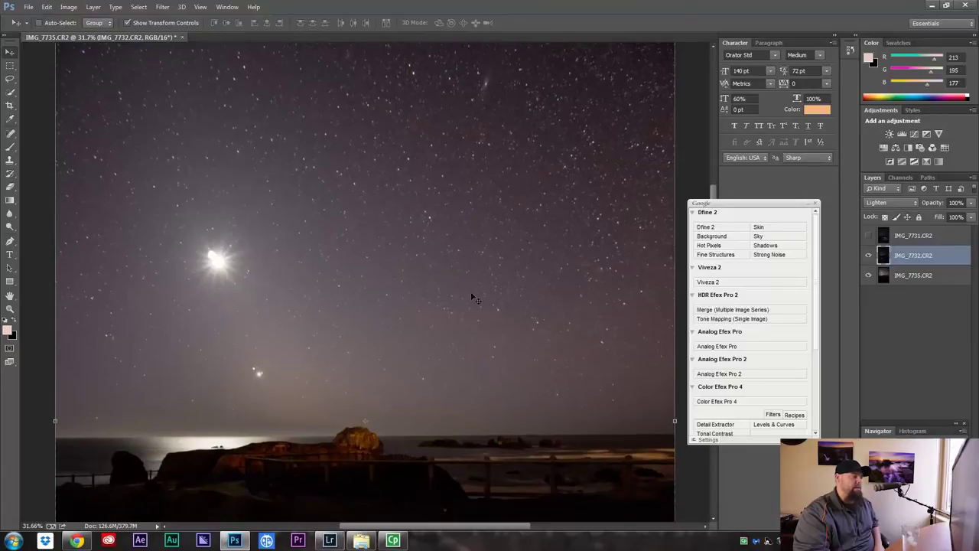
scroll(471, 295, "down", 5)
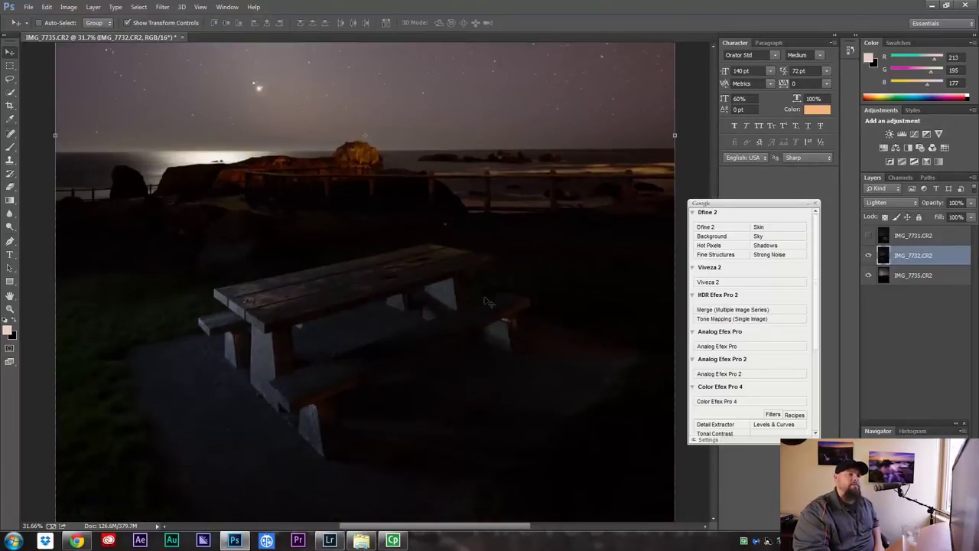
scroll(467, 283, "up", 5)
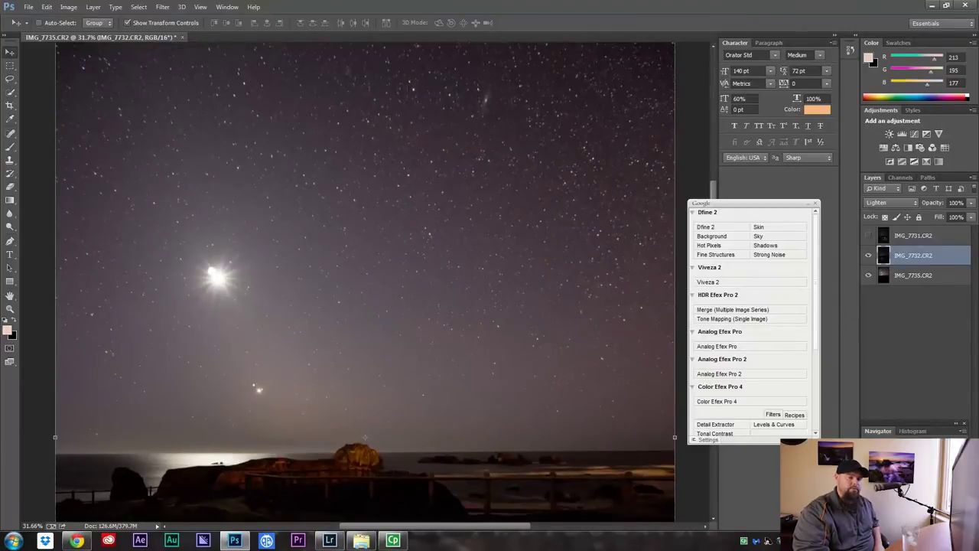
scroll(362, 284, "down", 3)
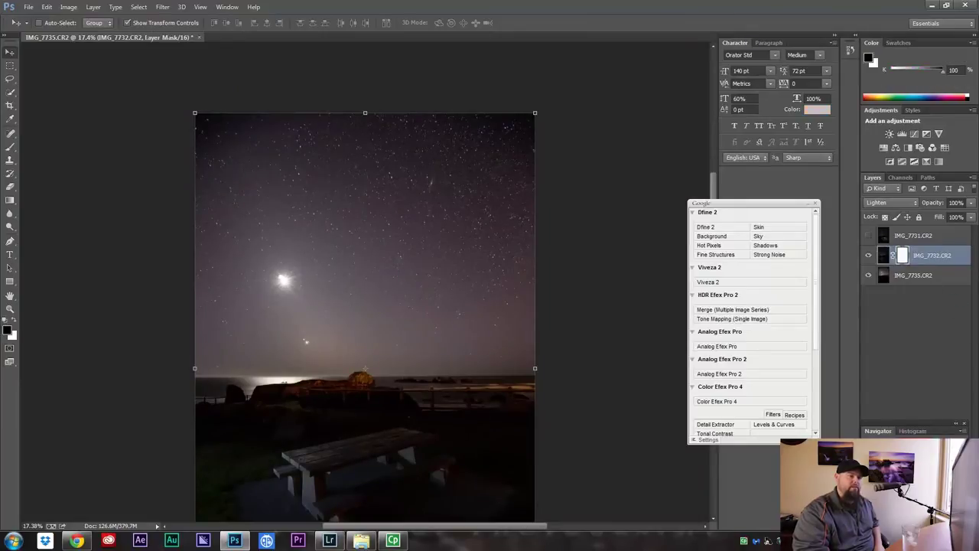
Paint black at 100% brush opacity over the sky on the IMG_7732.CR2 mask.
left_click(10, 148)
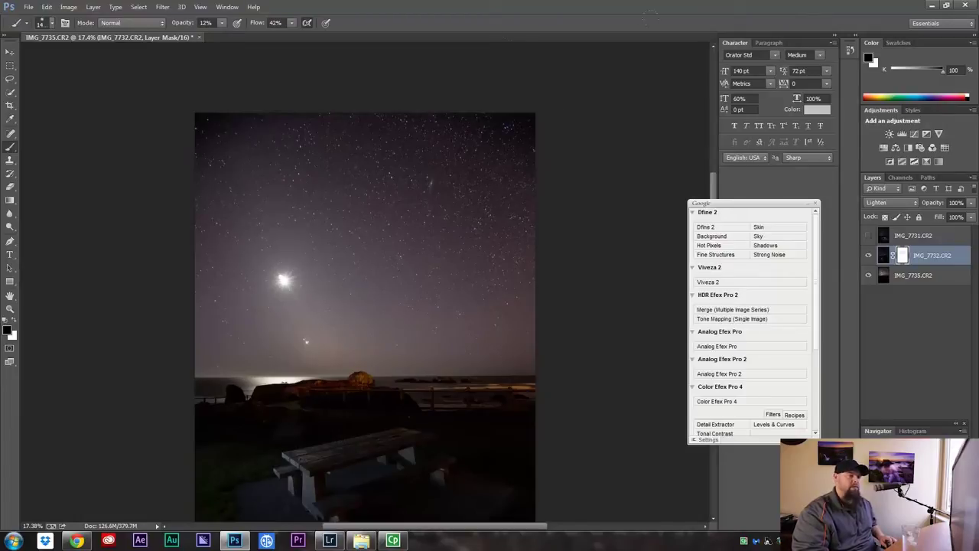
left_click(221, 22)
left_click_drag(220, 33, 300, 47)
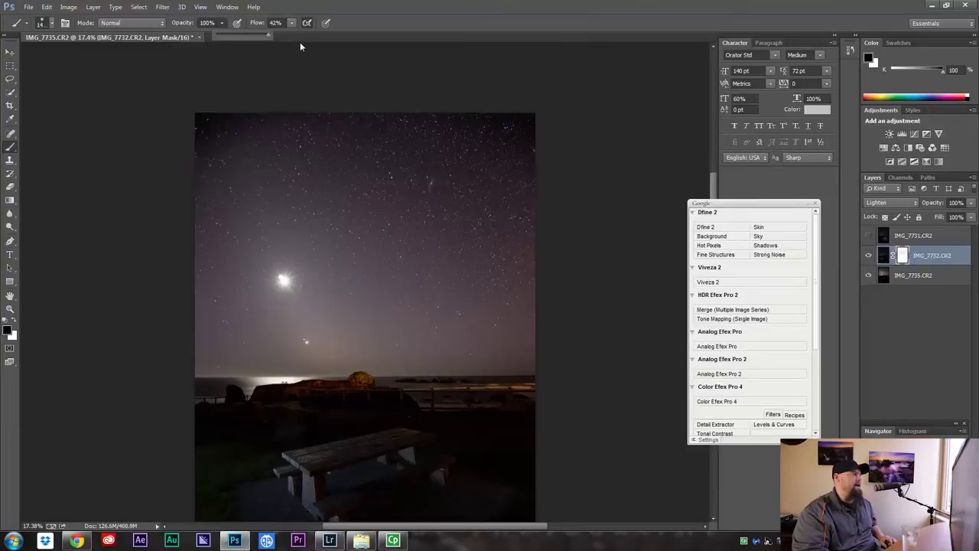
left_click(530, 106)
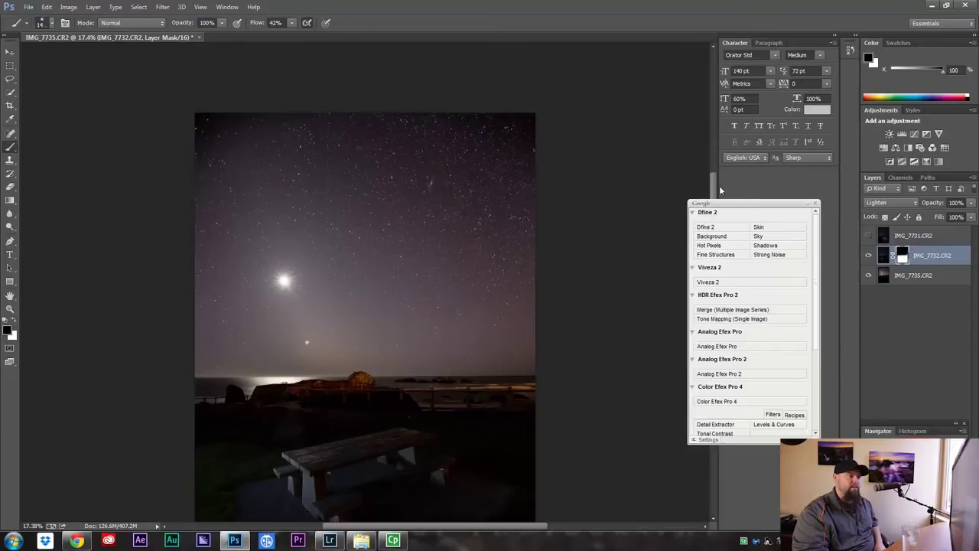
left_click_drag(714, 183, 713, 220)
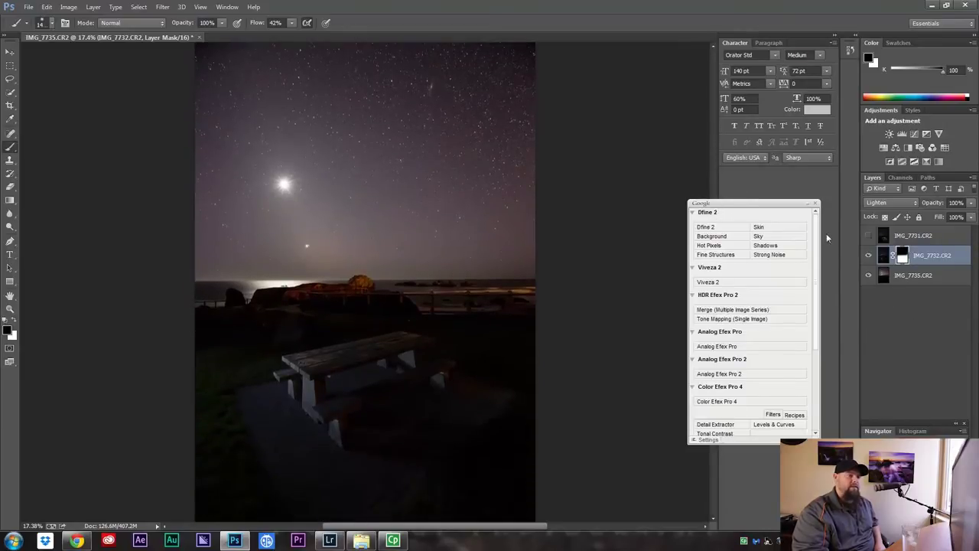
Compare with IMG_7732.CR2 on and off, leave it hidden, and select IMG_7735.CR2.
left_click(869, 256)
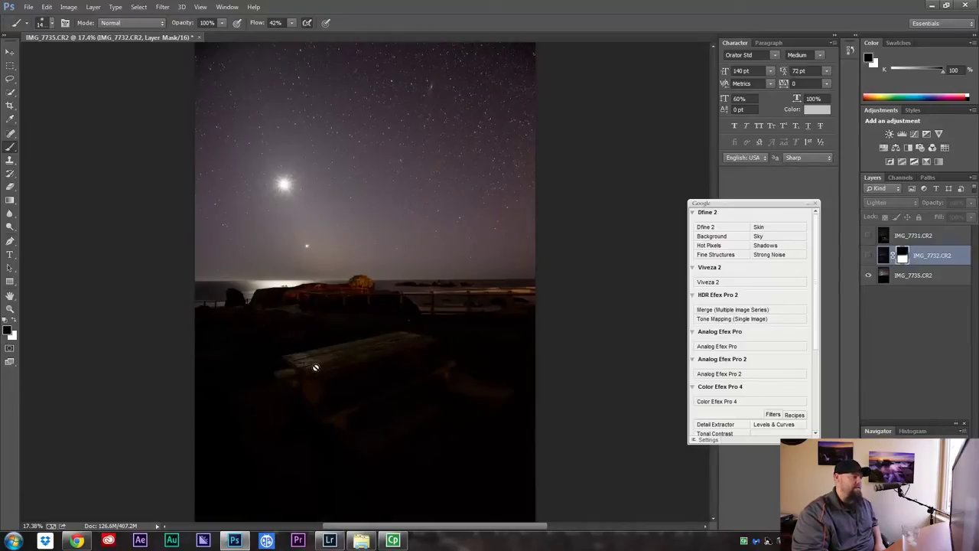
left_click(868, 257)
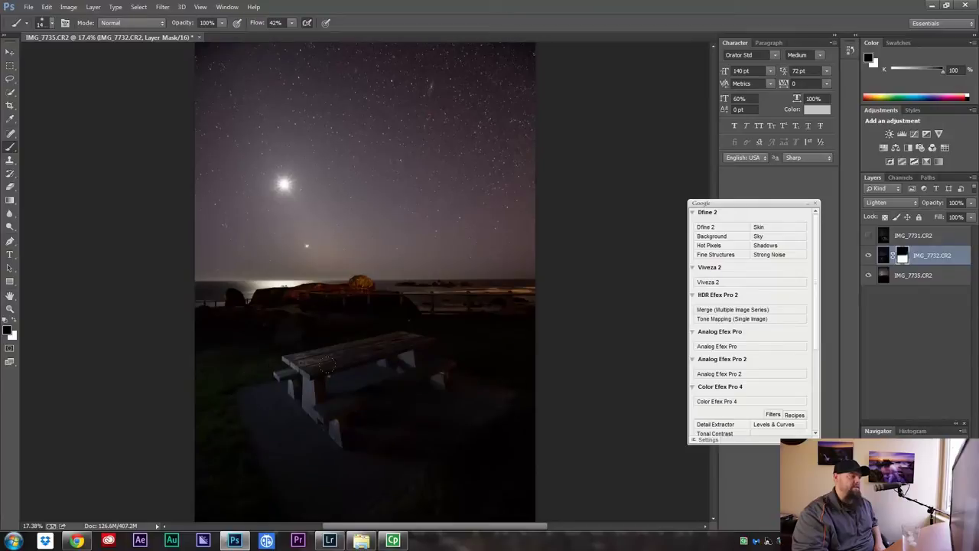
left_click(868, 257)
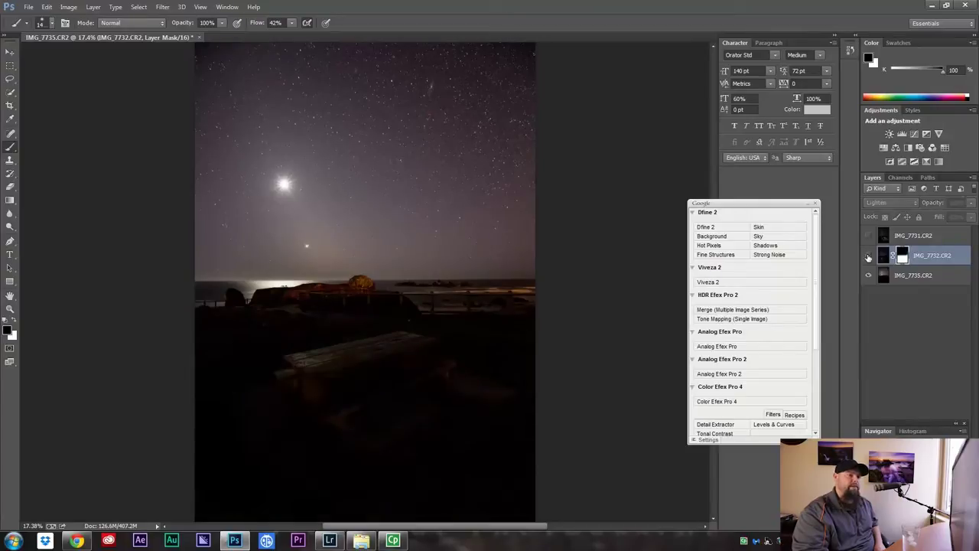
left_click(884, 277)
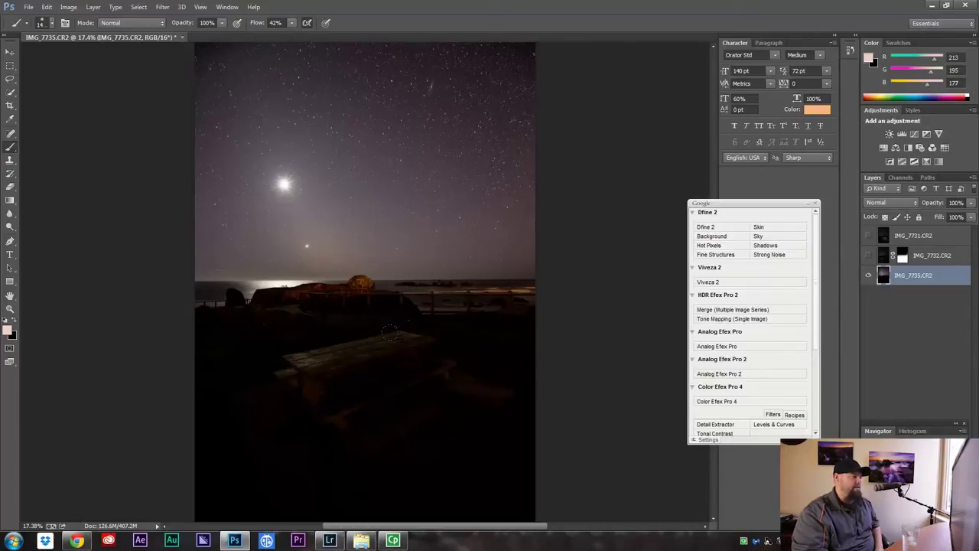
Try painting the IMG_7735 foreground, undo the strokes and switch the colour to black.
mouse_move(390, 333)
left_mouse_down()
mouse_move(337, 379)
mouse_move(272, 380)
left_mouse_up()
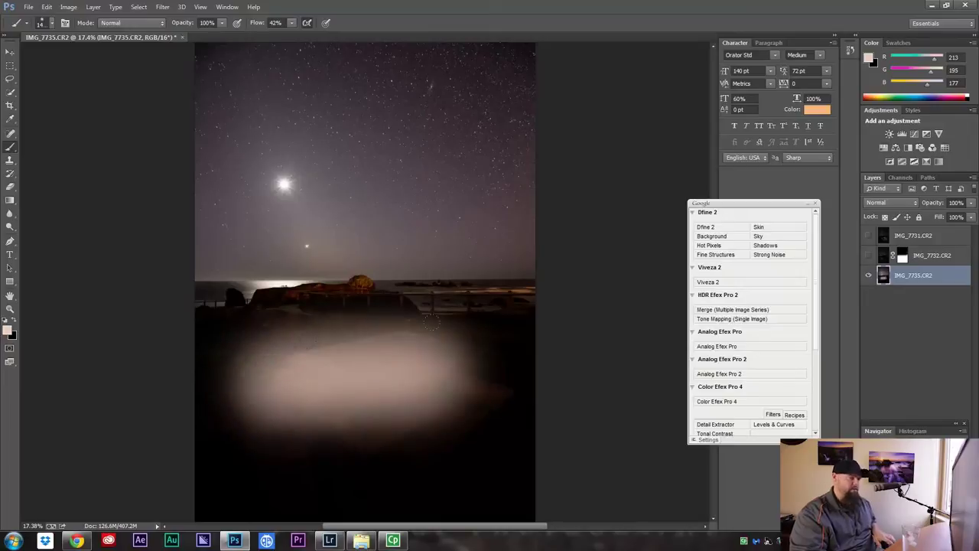
key("ctrl+z")
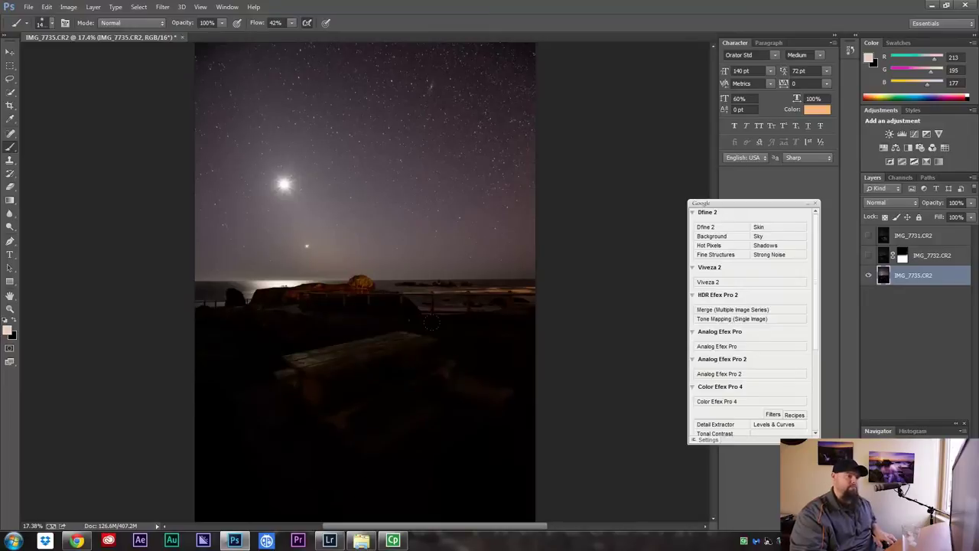
left_click(13, 324)
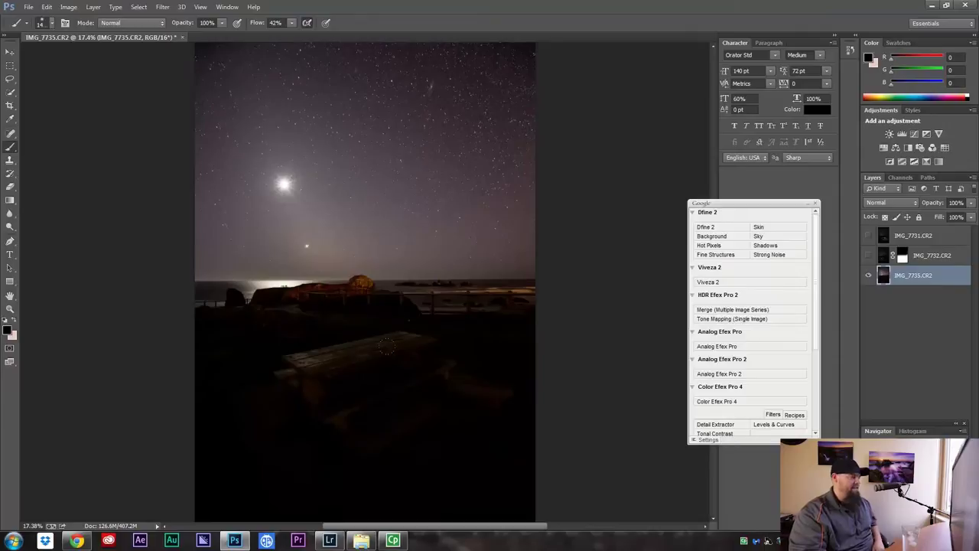
key("ctrl+z")
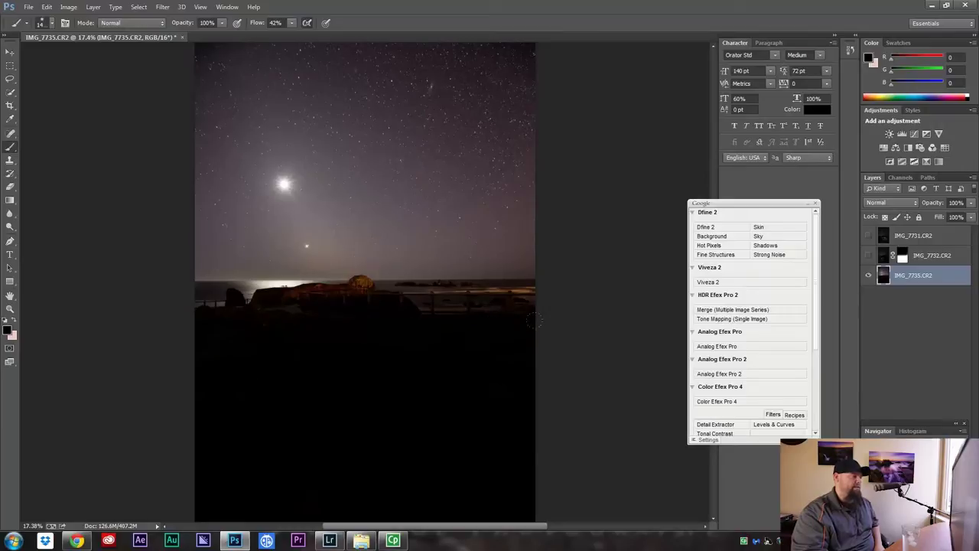
Make IMG_7732.CR2 visible again, toggling it to compare the lit bench.
left_click(868, 256)
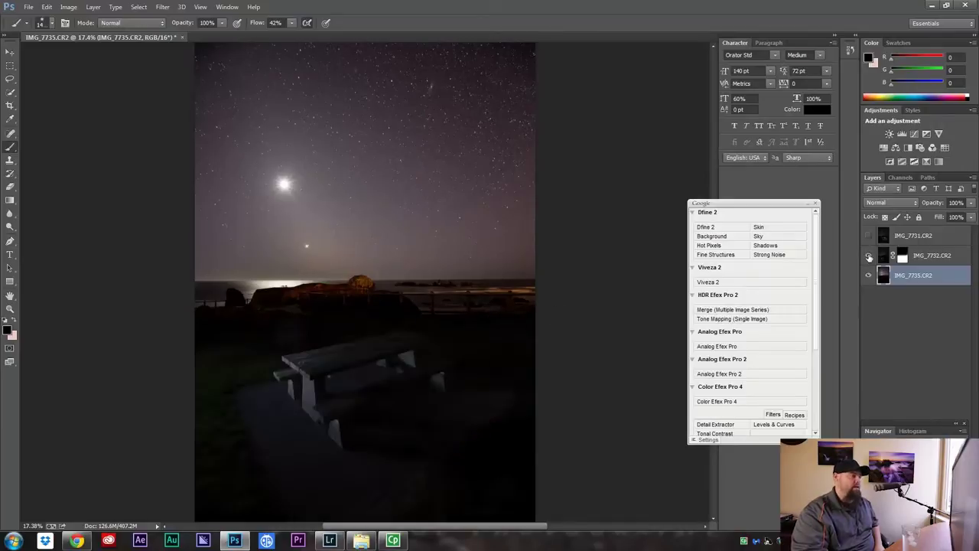
left_click(868, 256)
left_click(869, 256)
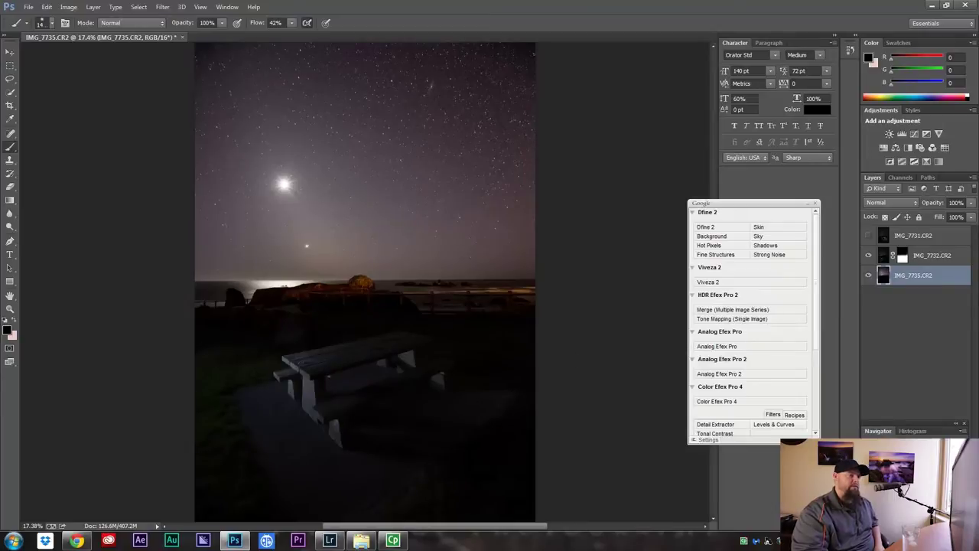
Show and select the top IMG_7731.CR2 layer, and set its blend mode to Lighten.
left_click(869, 236)
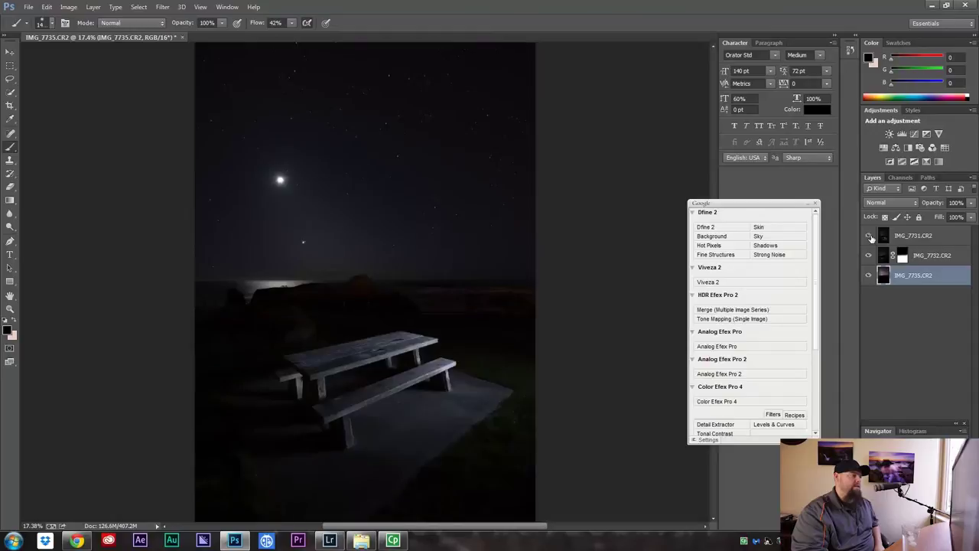
left_click(888, 237)
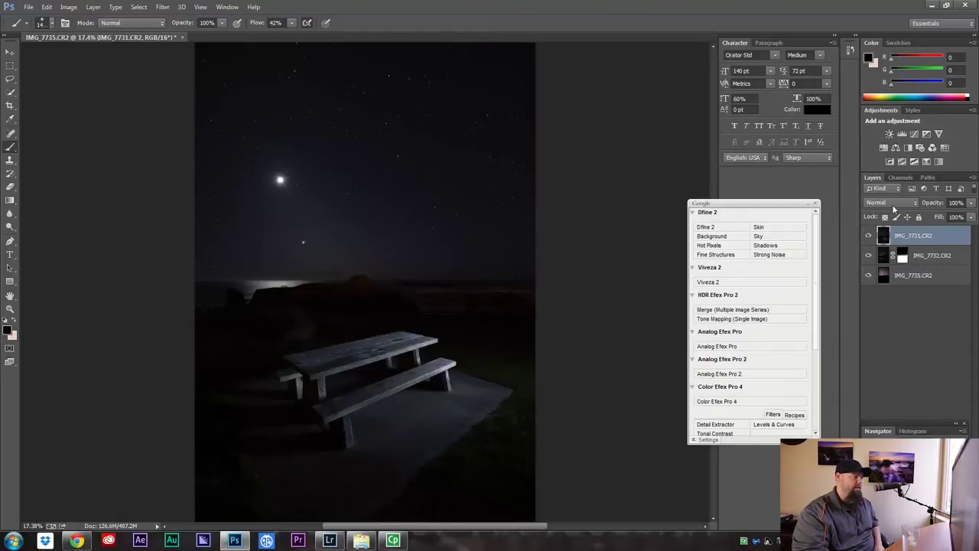
left_click(892, 205)
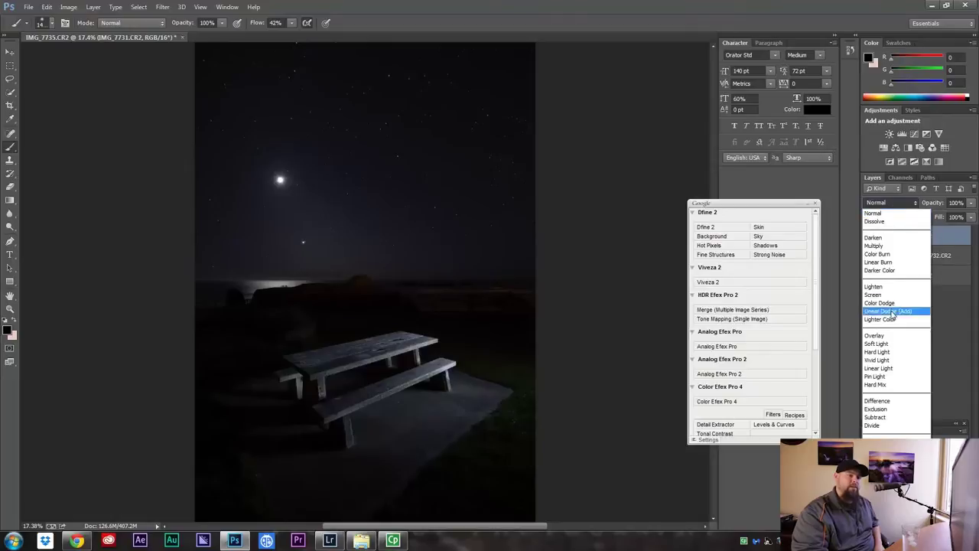
left_click(885, 287)
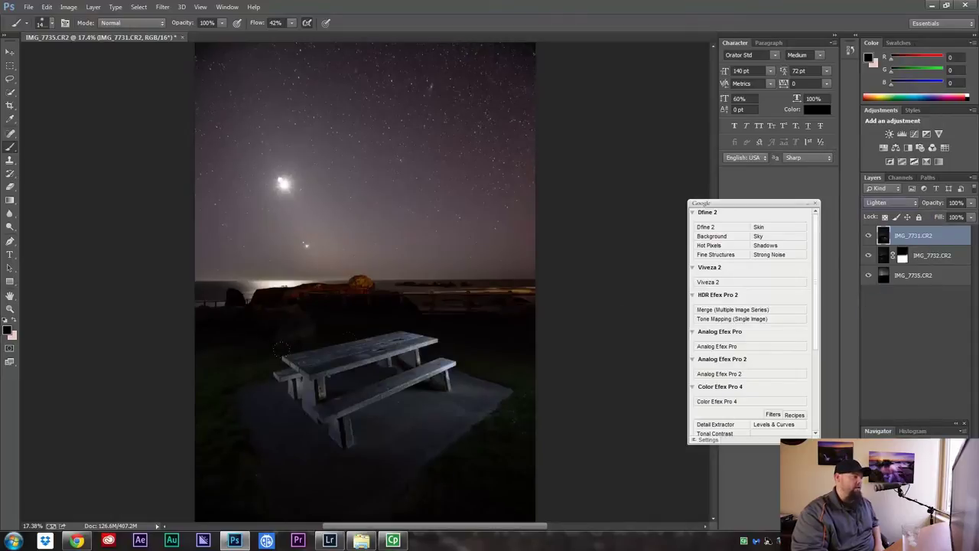
Toggle the Lighten-blended top layer on and off to compare the glowing picnic table.
left_click(868, 236)
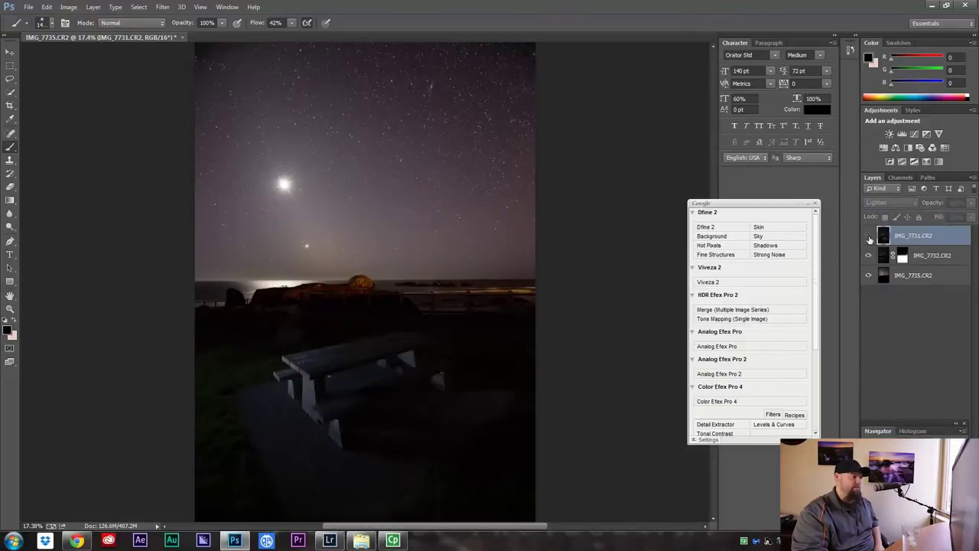
left_click(868, 236)
left_click(868, 236)
left_click(869, 236)
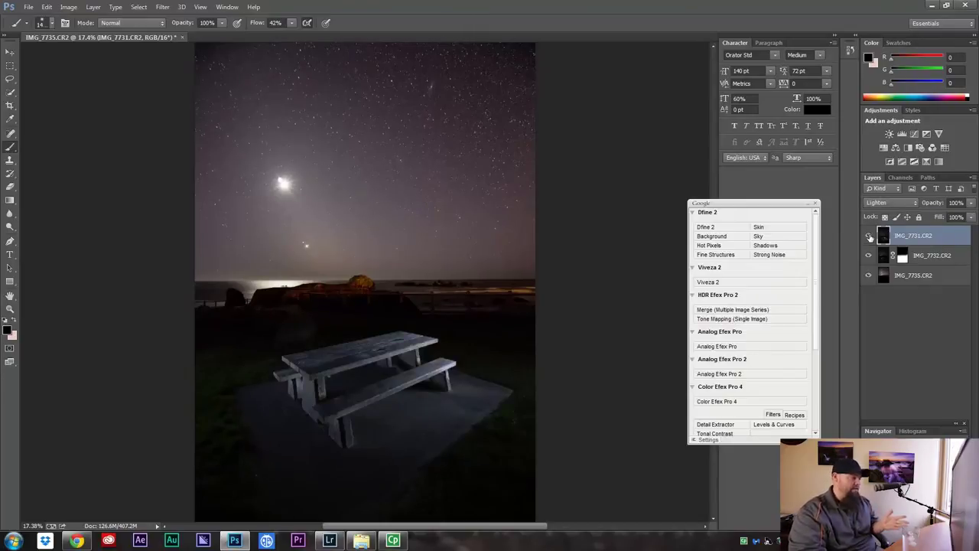
left_click(868, 236)
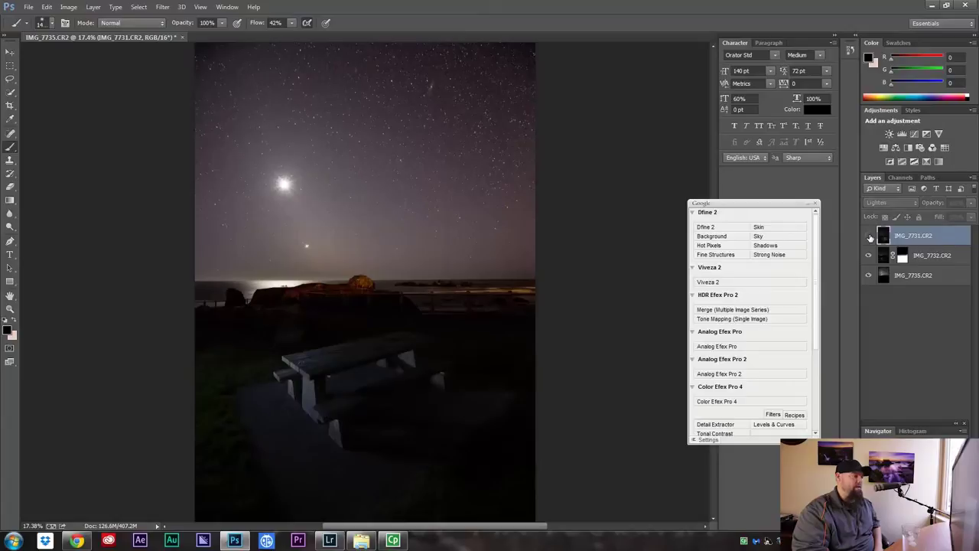
left_click(868, 235)
left_click(868, 236)
left_click(868, 236)
left_click(868, 236)
left_click(869, 235)
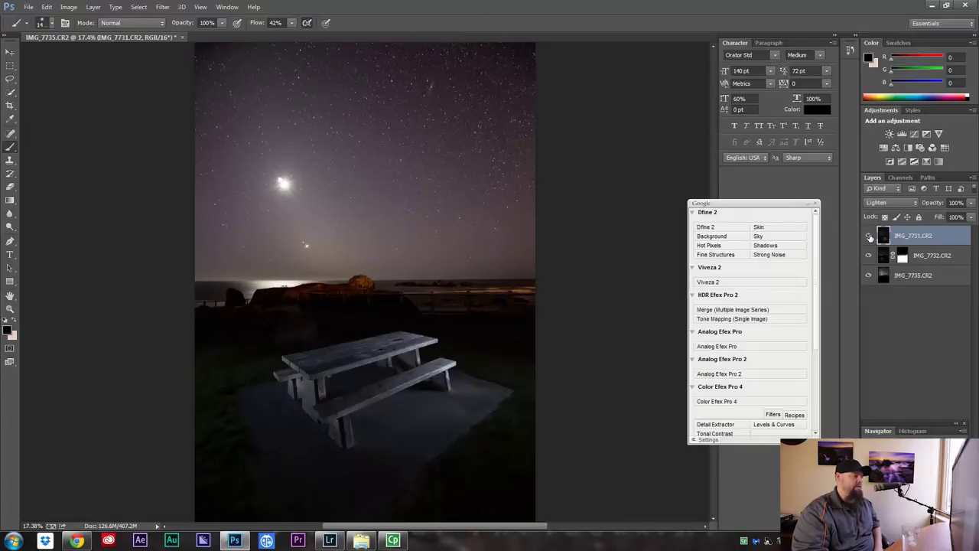
left_click(869, 235)
left_click(868, 235)
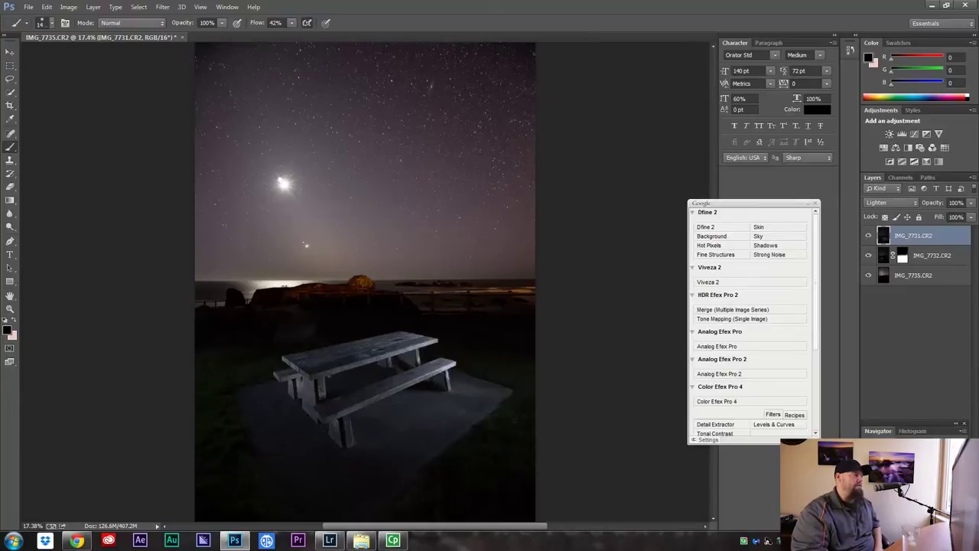
Compare the lit table layer against the starry sky by toggling its visibility.
left_click(868, 236)
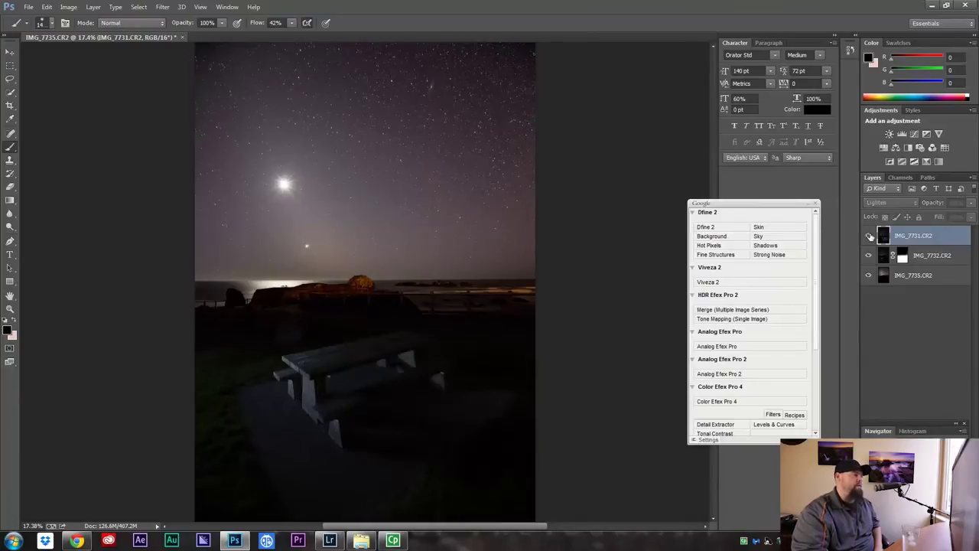
left_click(868, 236)
left_click(868, 236)
left_click(868, 236)
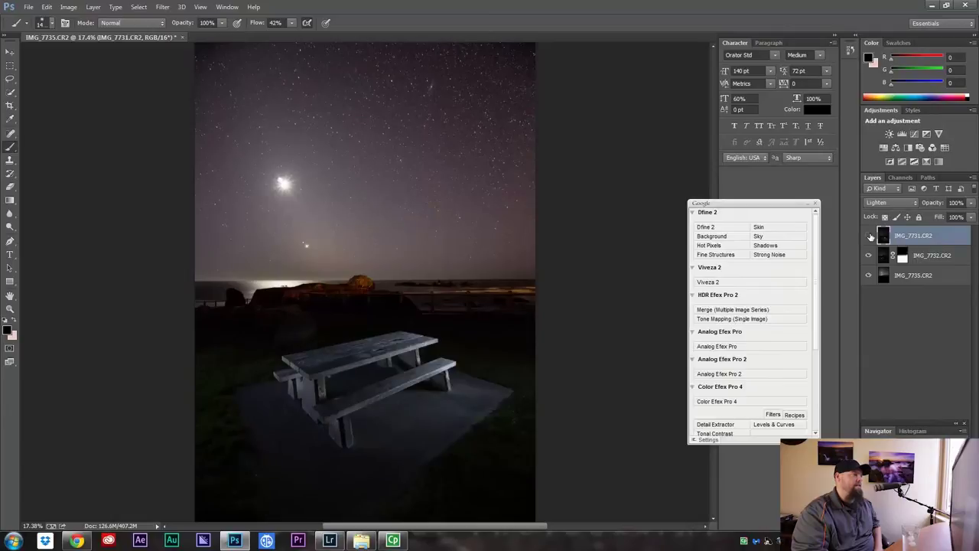
left_click(868, 236)
left_click(869, 236)
left_click(868, 236)
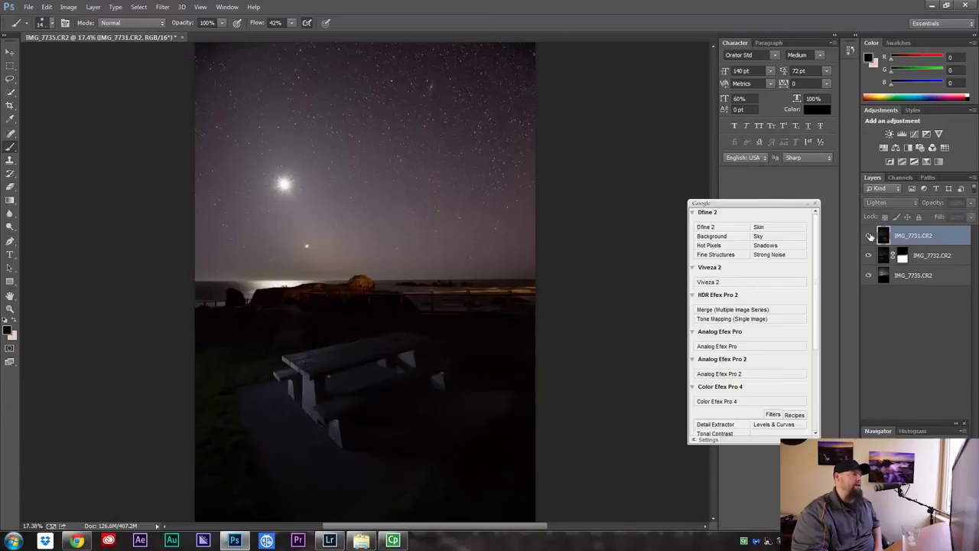
left_click(869, 235)
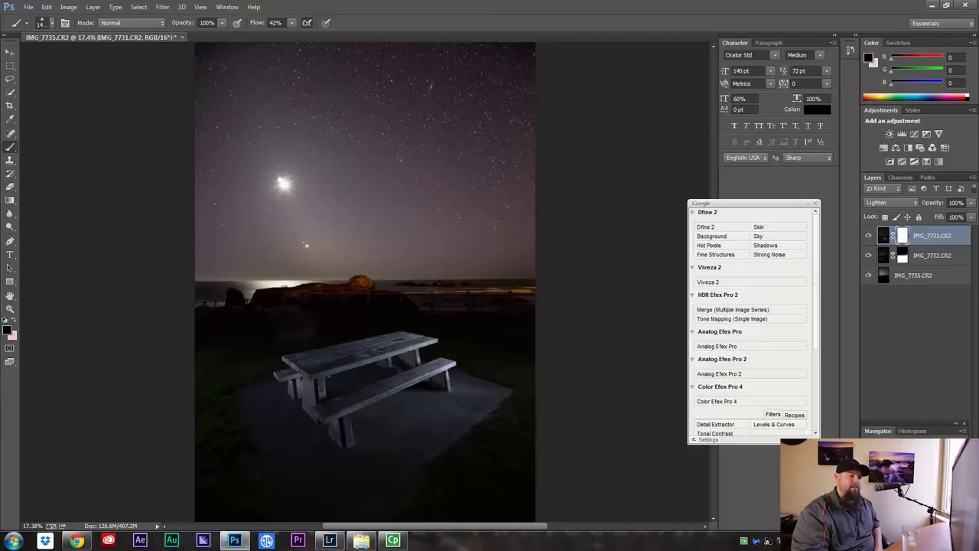
Add a white layer mask to the top layer and compare it on and off.
key("ctrl+alt+m")
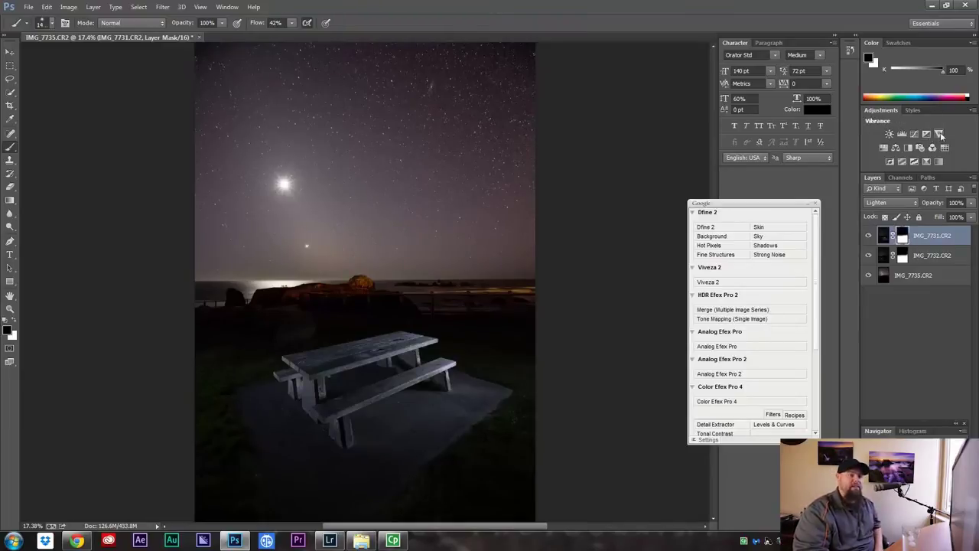
left_click(870, 237)
left_click(869, 236)
left_click(869, 237)
left_click(869, 236)
left_click(869, 236)
left_click(870, 236)
left_click(870, 237)
left_click(869, 237)
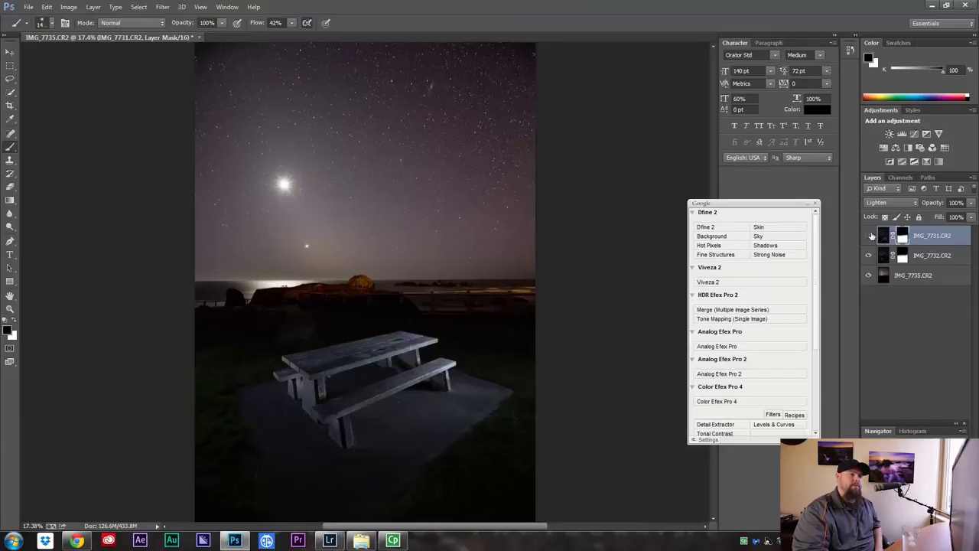
Check the masked layer once more, then flatten everything into a single IMG_7731.CR2 layer.
left_click(869, 236)
left_click(870, 237)
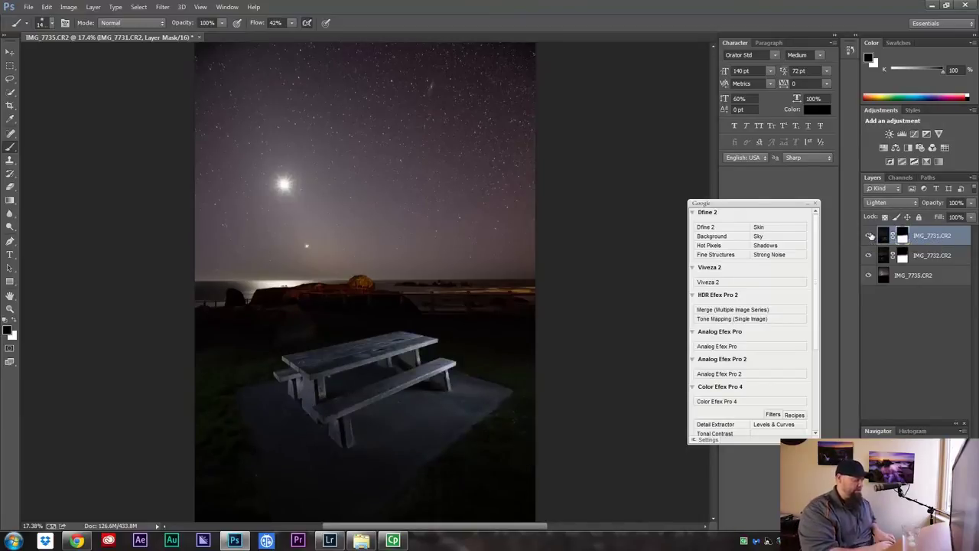
key("ctrl+shift+e")
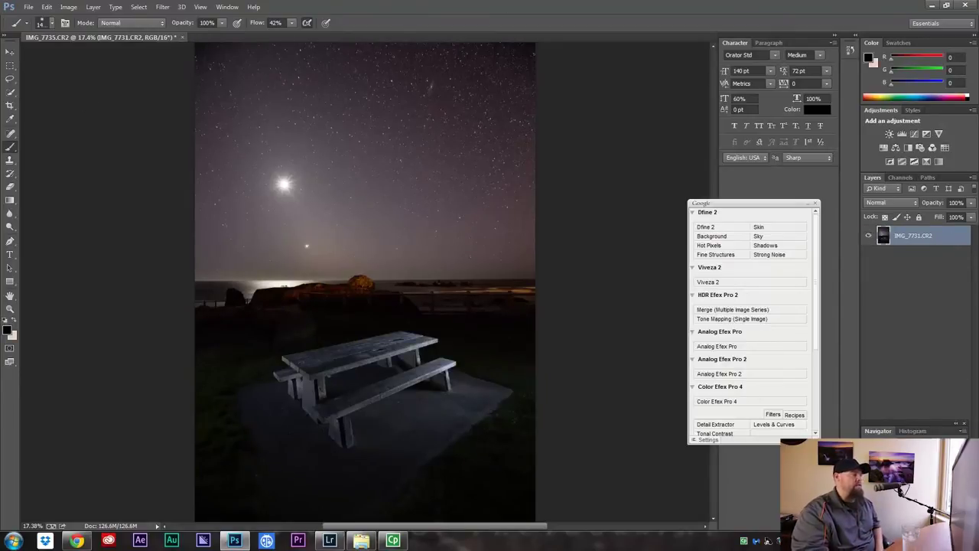
Save the flattened composite and return to Lightroom's Develop view showing IMG_7731-Edit-2.tif.
left_click(31, 12)
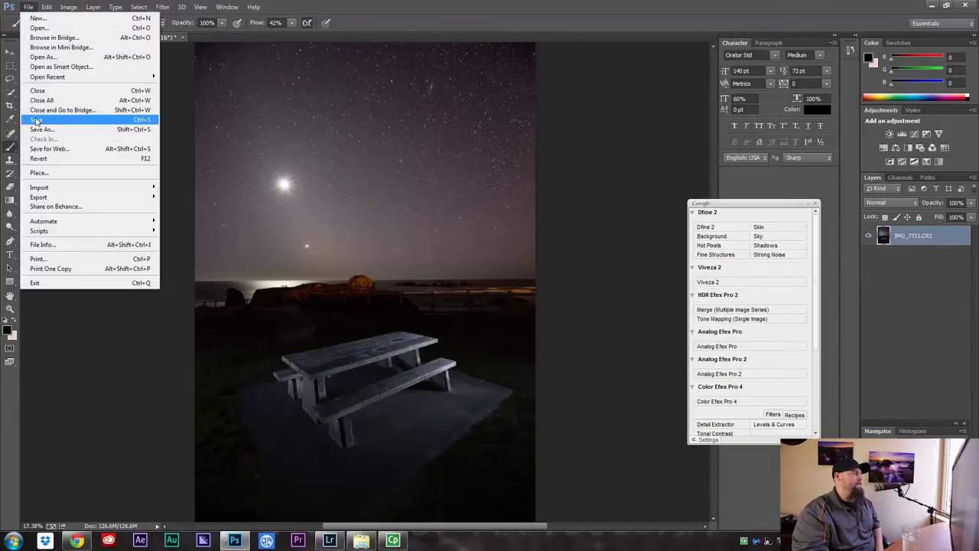
left_click(35, 122)
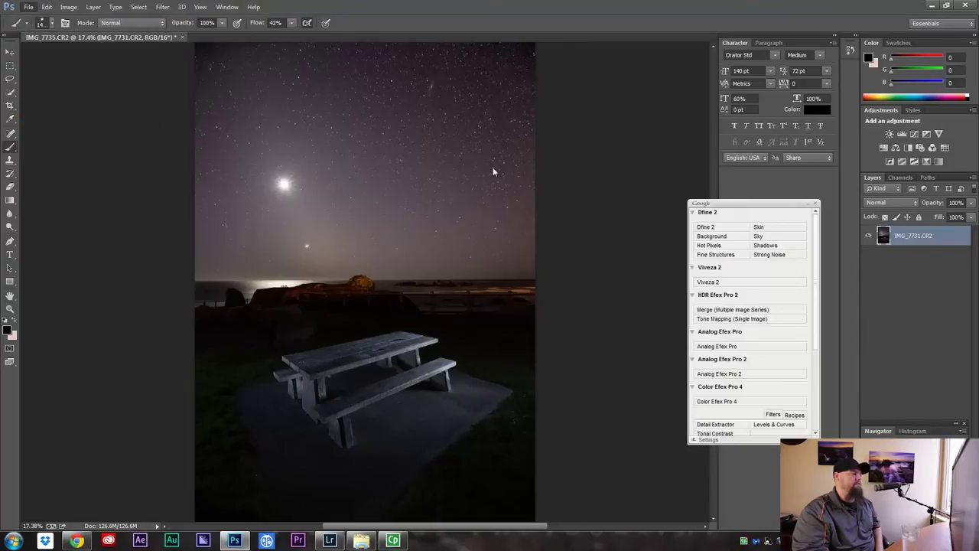
left_click(330, 540)
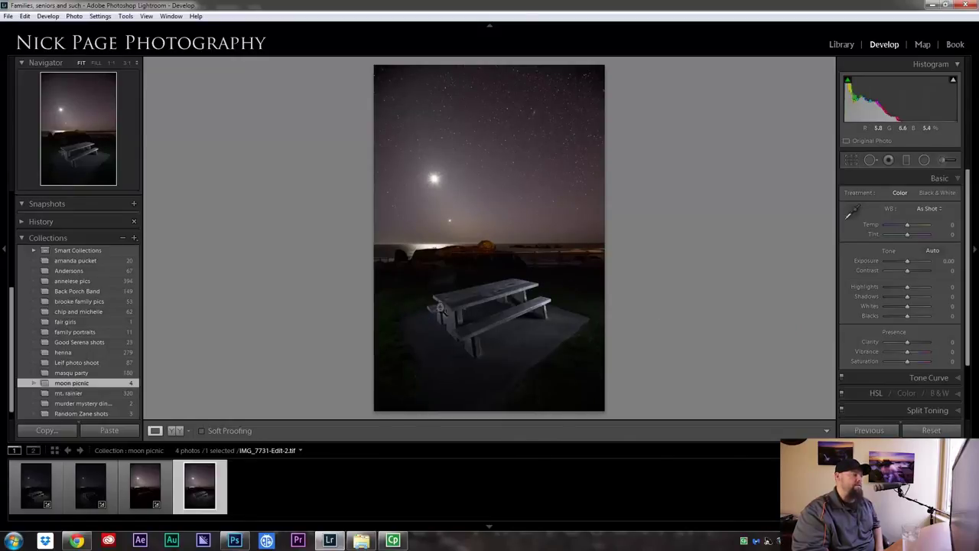
left_click(948, 161)
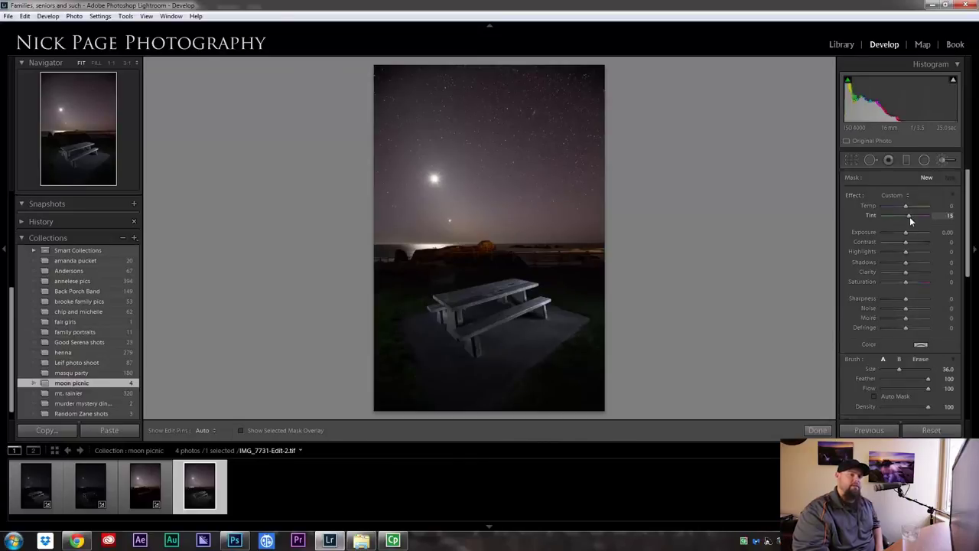
Paint a warm, magenta-tinted brush adjustment (Temp 10, Tint 22) onto the foreground.
left_click_drag(910, 216, 908, 207)
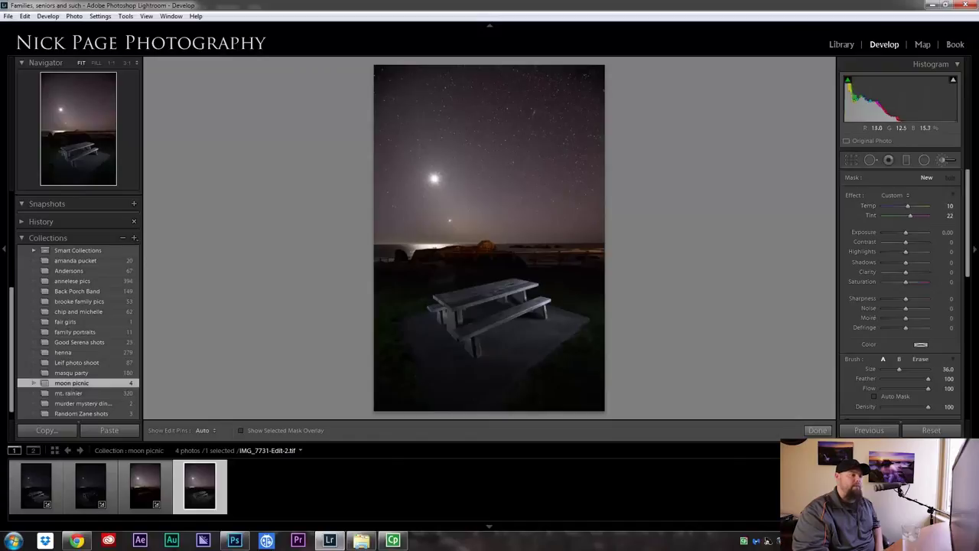
scroll(752, 327, "down", 3)
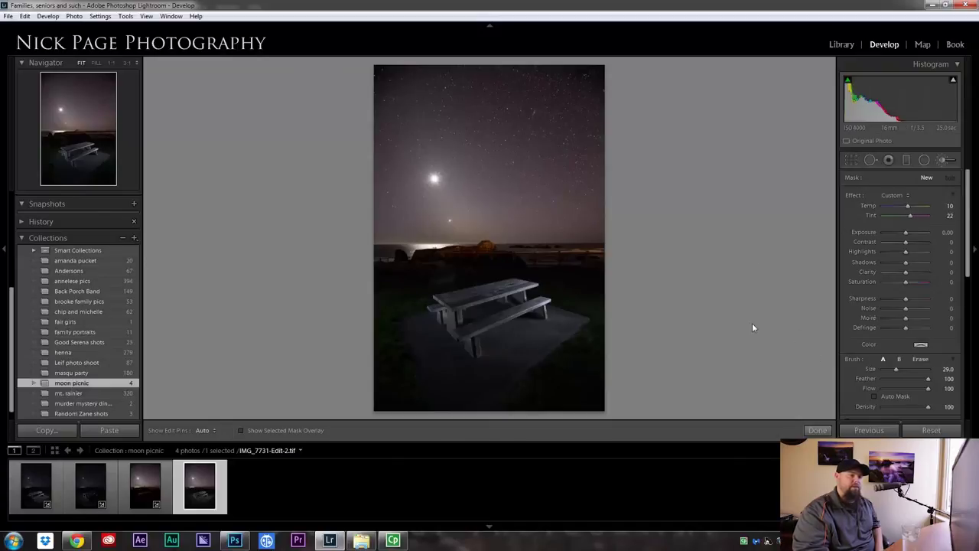
key("h")
left_click(595, 341)
scroll(594, 340, "down", 3)
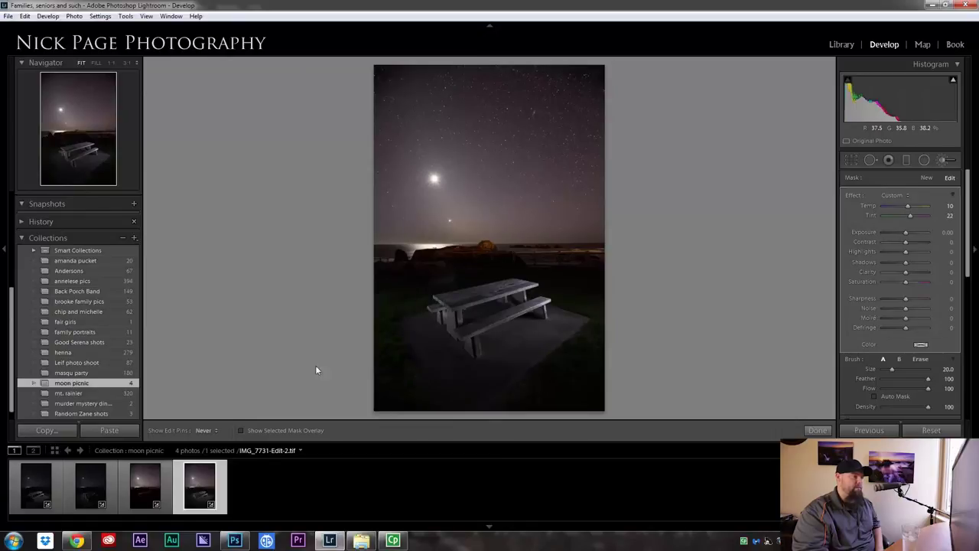
Add a second brush with Clarity 31 and Sharpness 63 for the foreground.
left_click(926, 178)
double_click(855, 196)
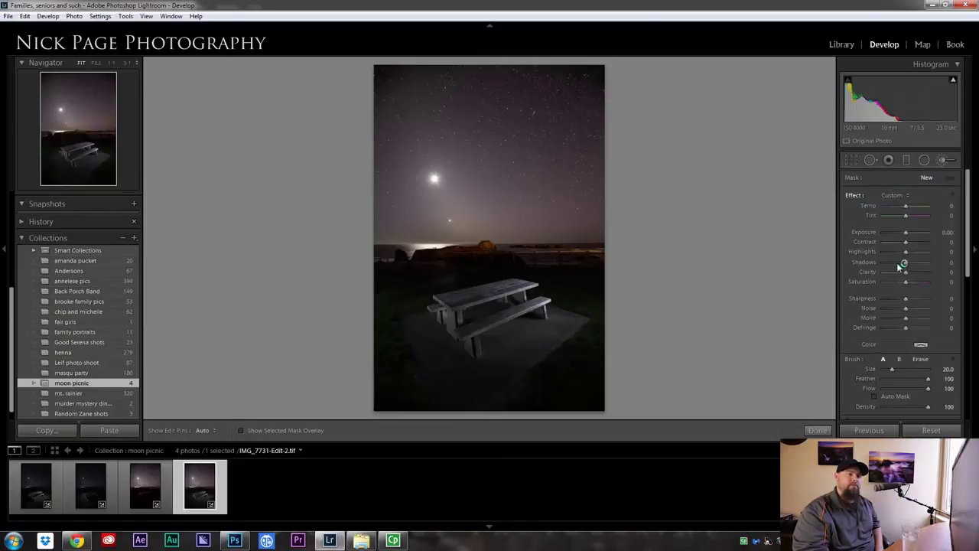
left_click_drag(905, 299, 912, 272)
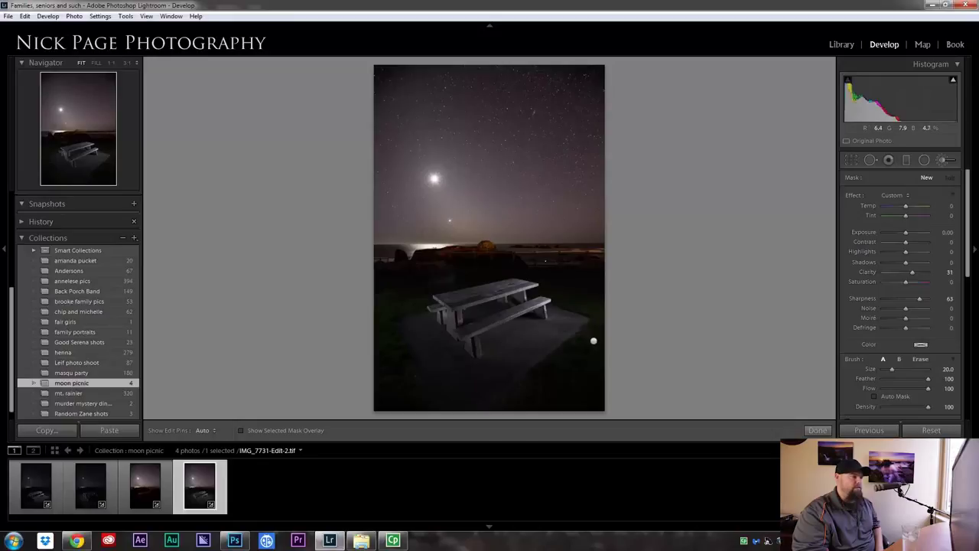
key("h")
key("h")
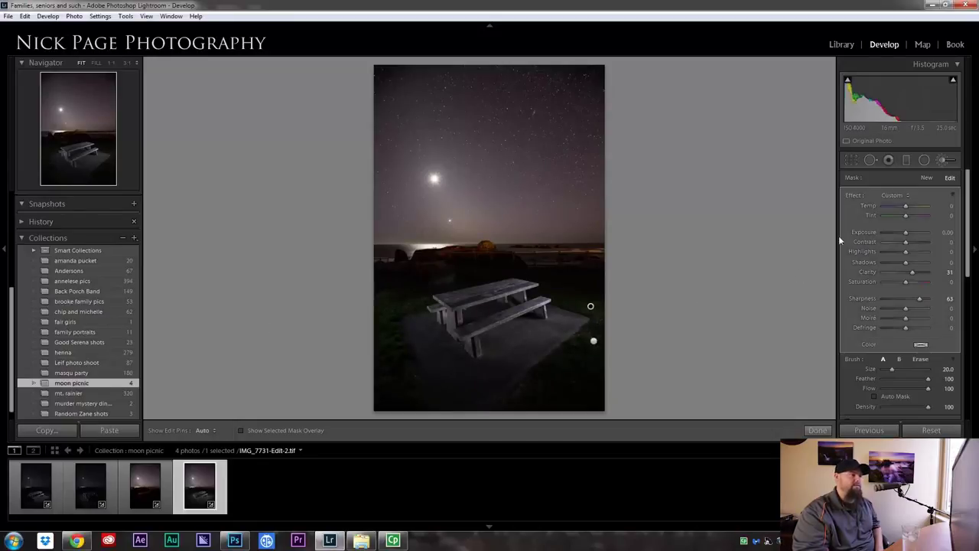
left_click(948, 160)
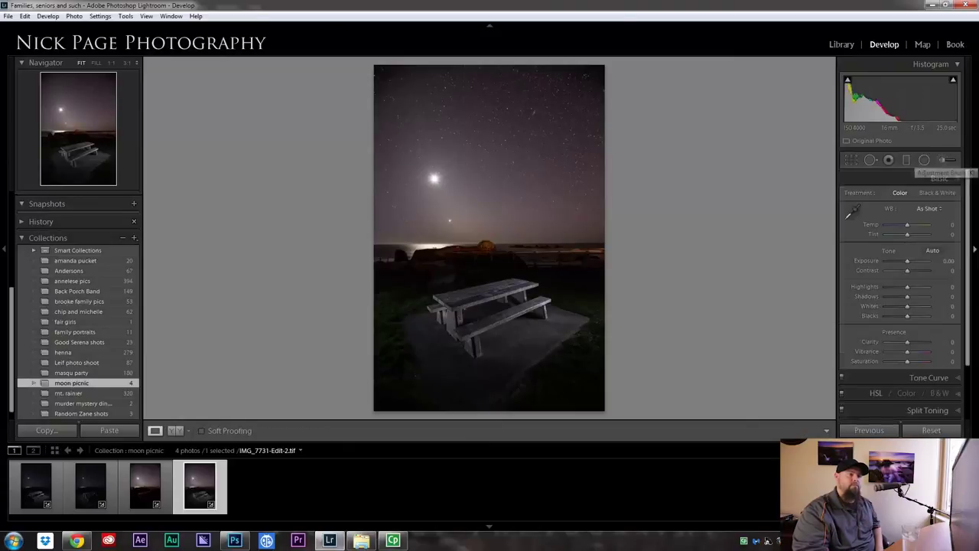